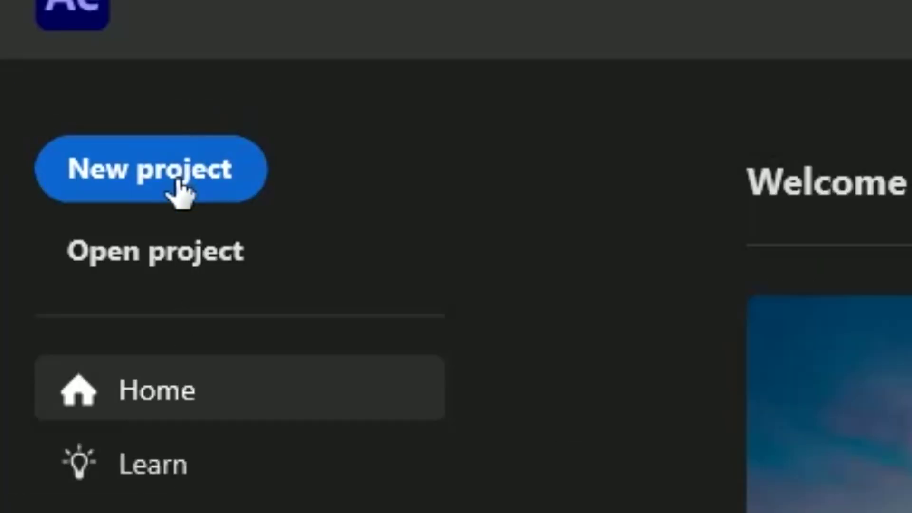
Discard the old project and build a 1920x1080 VideoStar (24) comp from the imported MOV clip
click(42, 94)
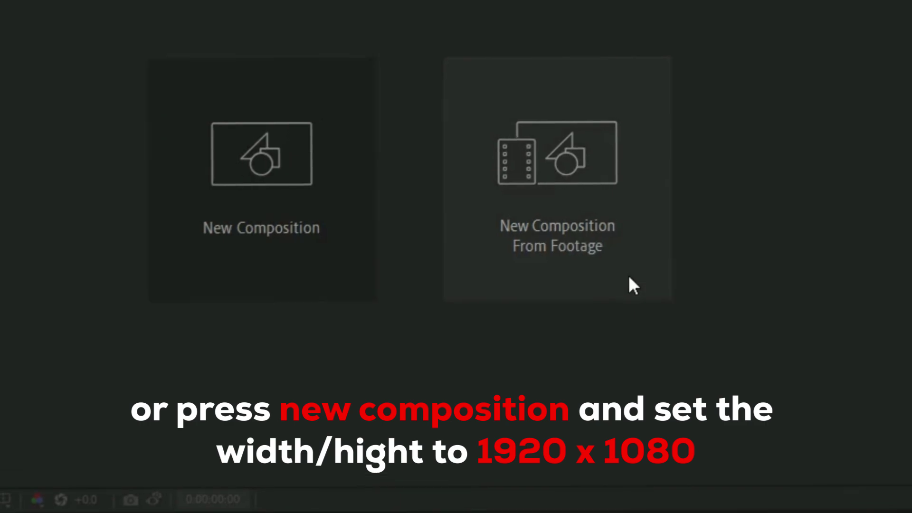
click(629, 278)
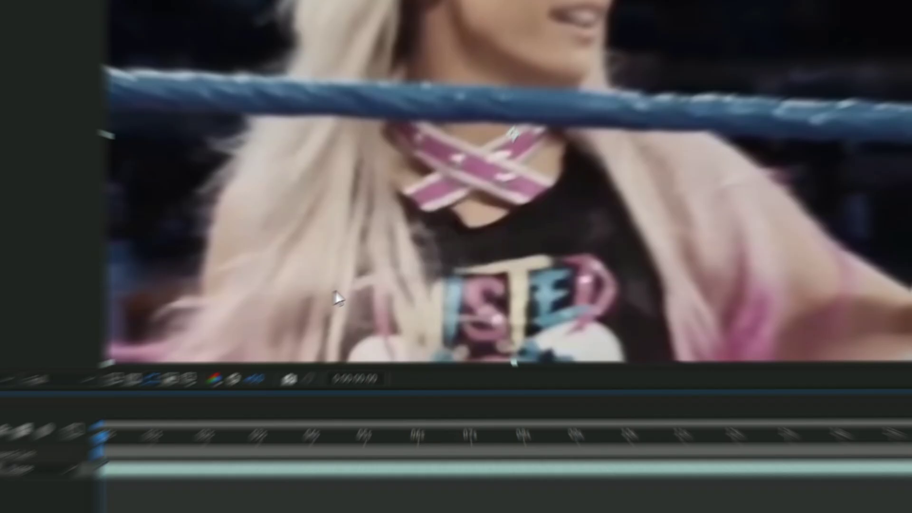
click(178, 326)
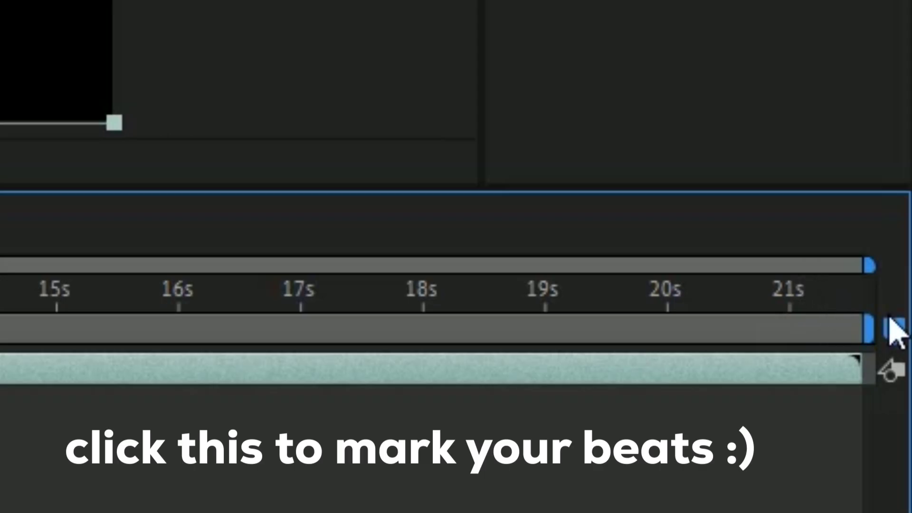
Play the VideoStar (24) comp and drop beat markers with the numpad * key
key(space)
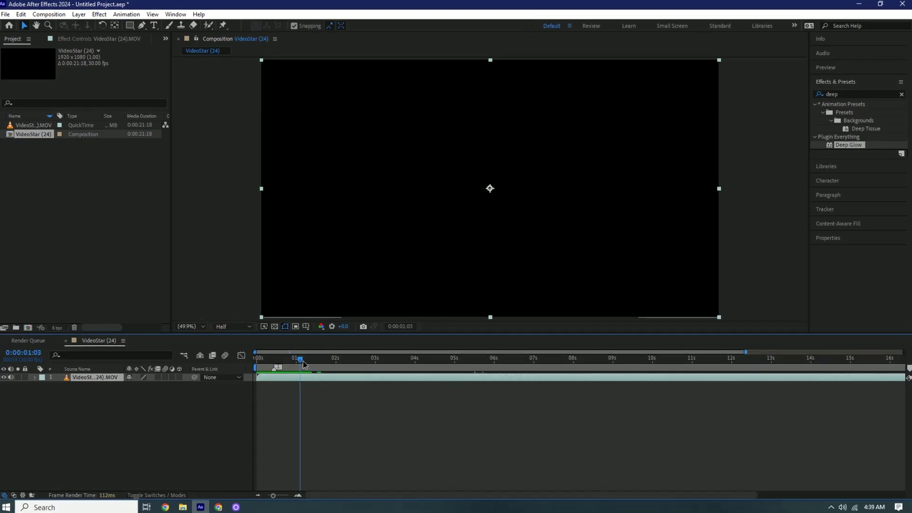
key(KP_Multiply)
key(KP_Multiply)
key(KP_Multiply)
key(KP_Multiply)
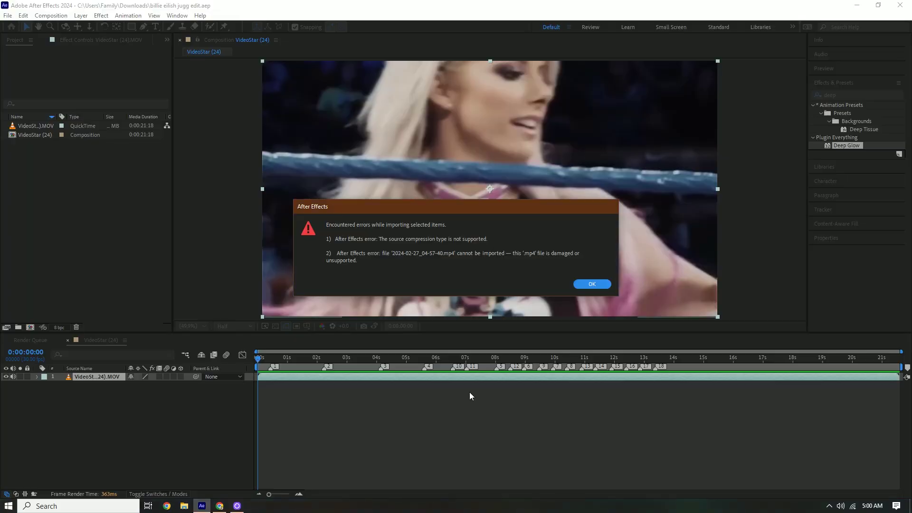
Split the imported mp4 into pieces and slide them onto the beat markers around 06:03
key(Return)
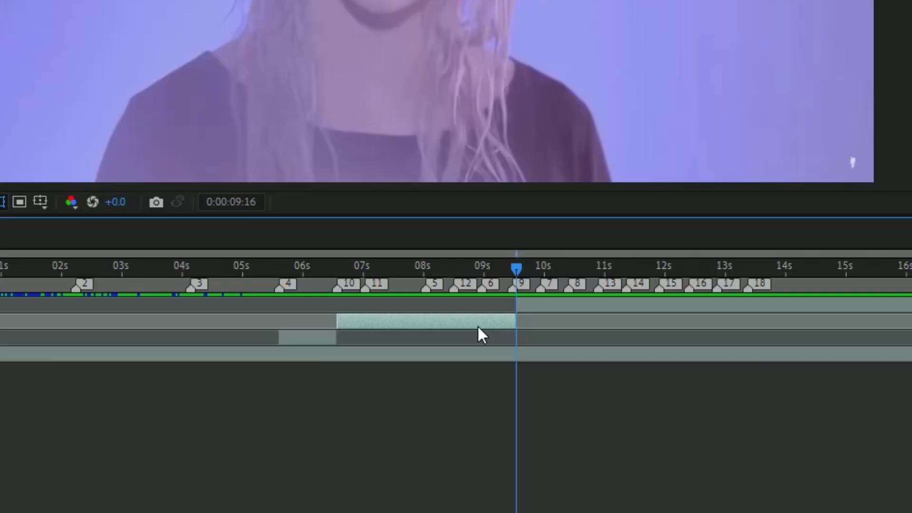
key(Delete)
drag(535, 309, 351, 309)
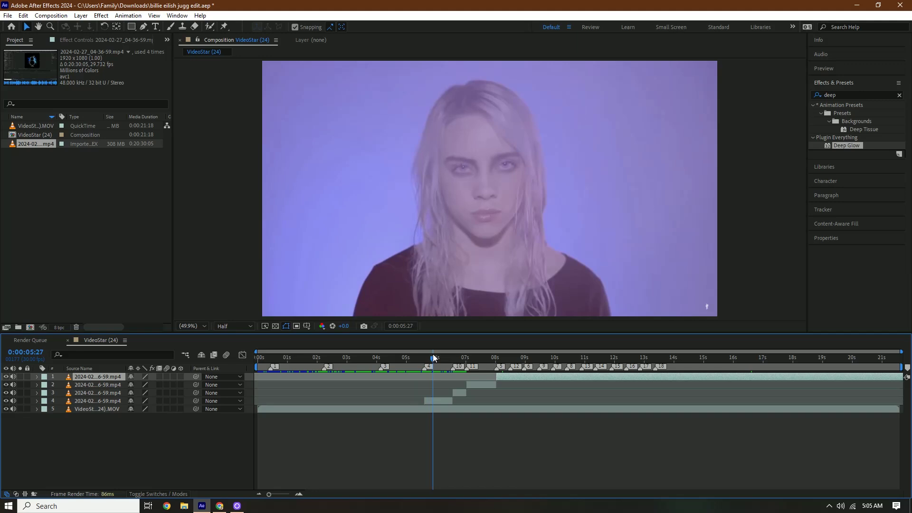
click(441, 354)
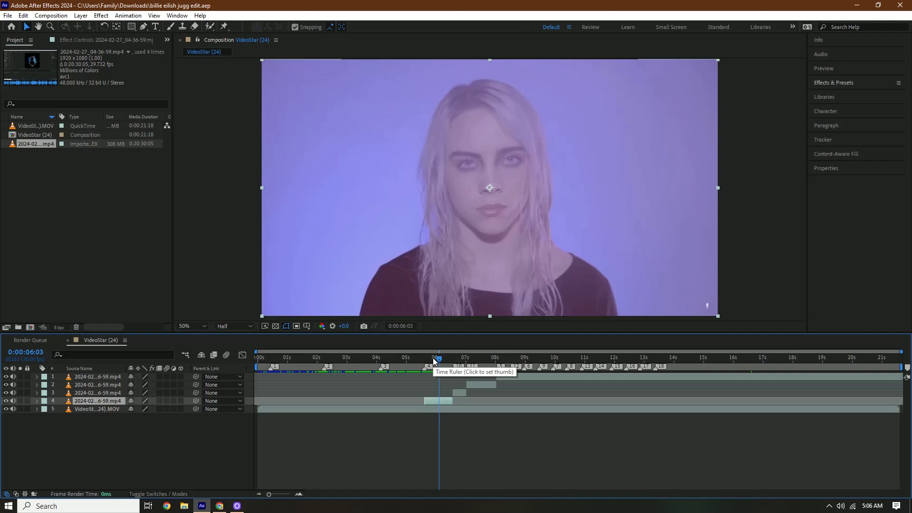
right_click(438, 449)
Pre-compose the clip pieces into Comp 1 and Comp 2 with default names
click(502, 368)
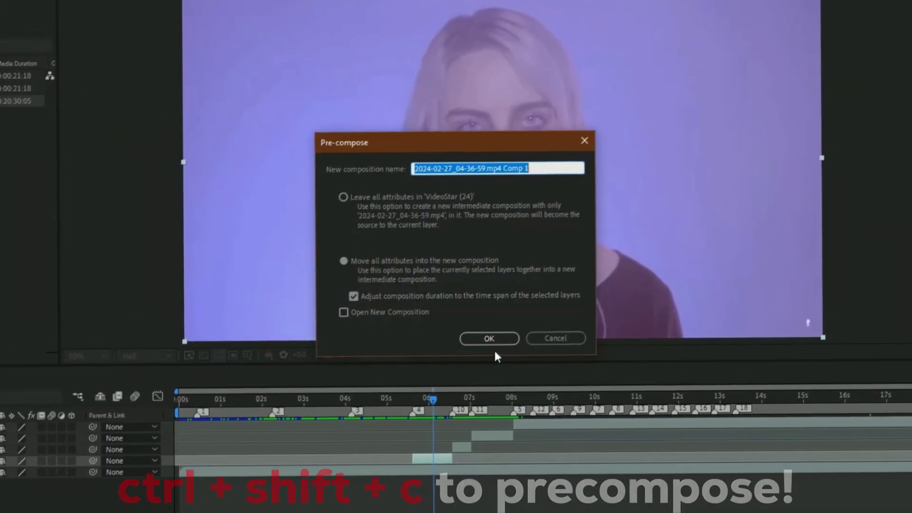
key(Return)
right_click(459, 450)
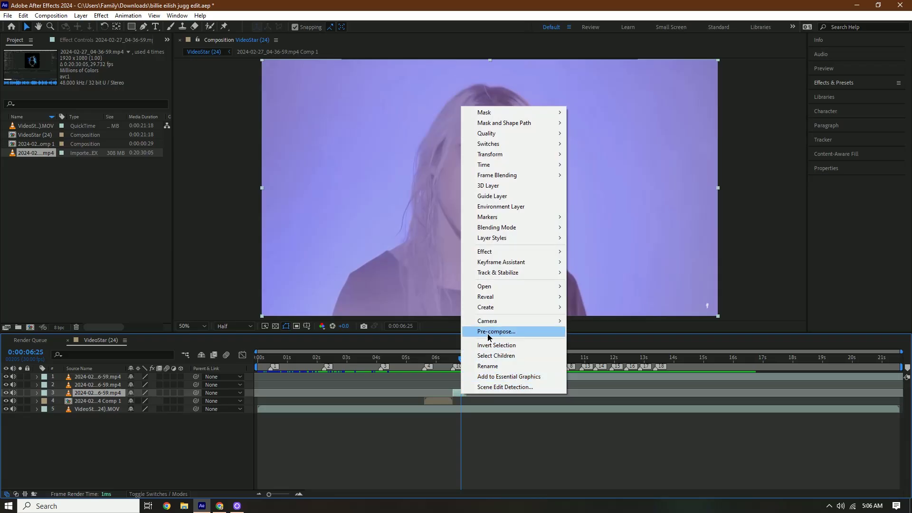
click(487, 332)
click(485, 321)
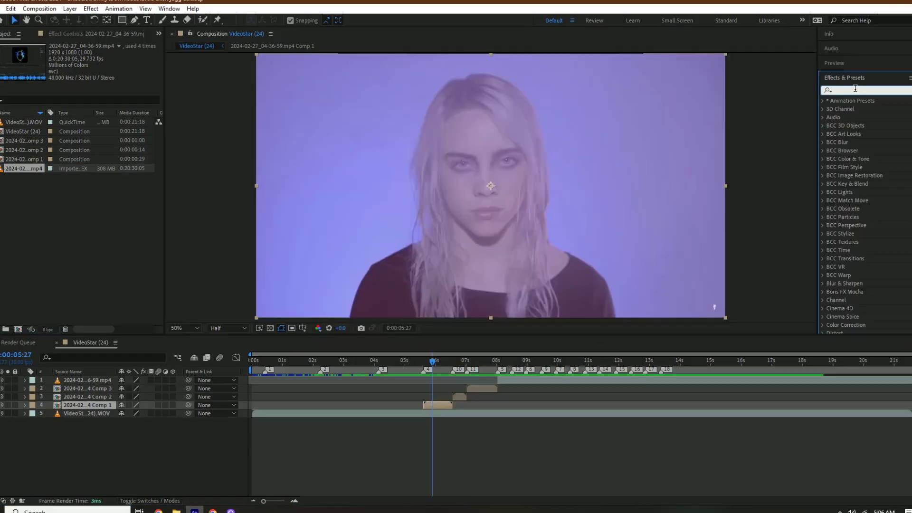
Apply Twixtor Pro to Comp 1 and keyframe its Speed % down to 60
text(twixt)
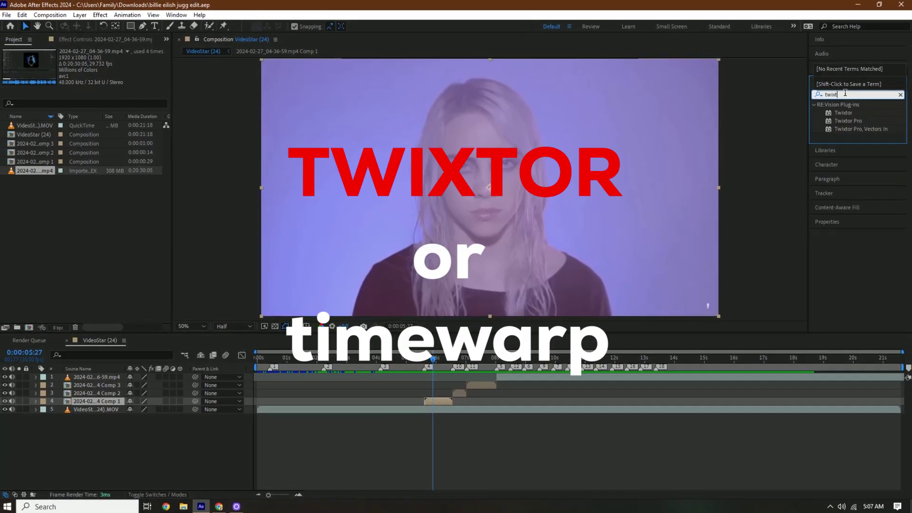
drag(848, 121, 431, 405)
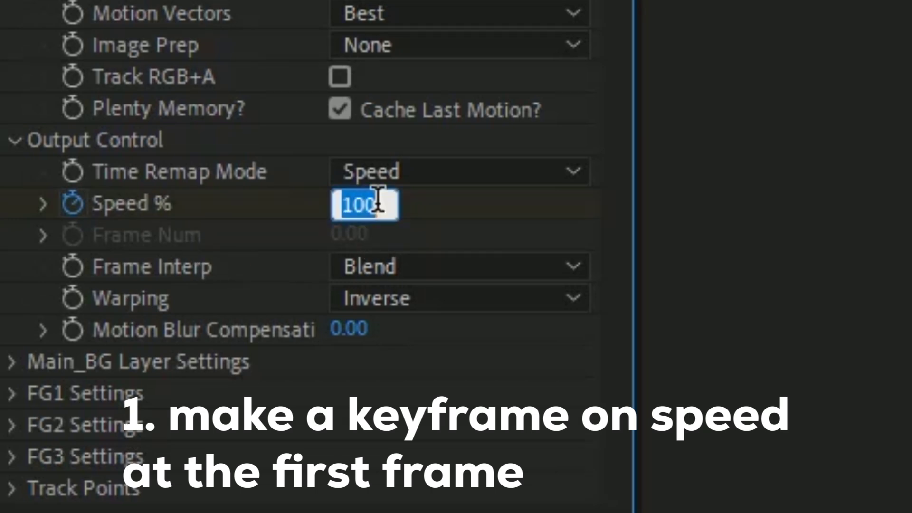
text(60)
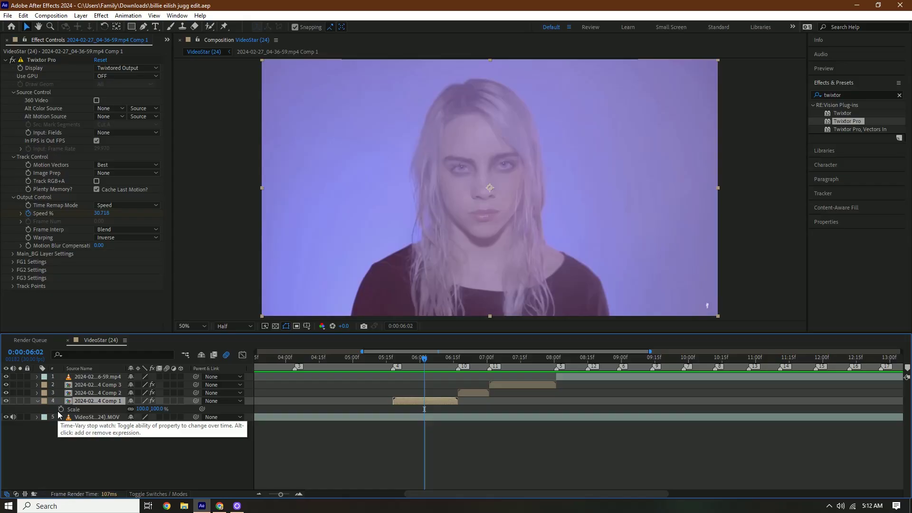
Keyframe Comp 1's Scale at marker 4 and 06:13, and Easy Ease both keyframes
drag(414, 359, 394, 359)
key(alt+shift+s)
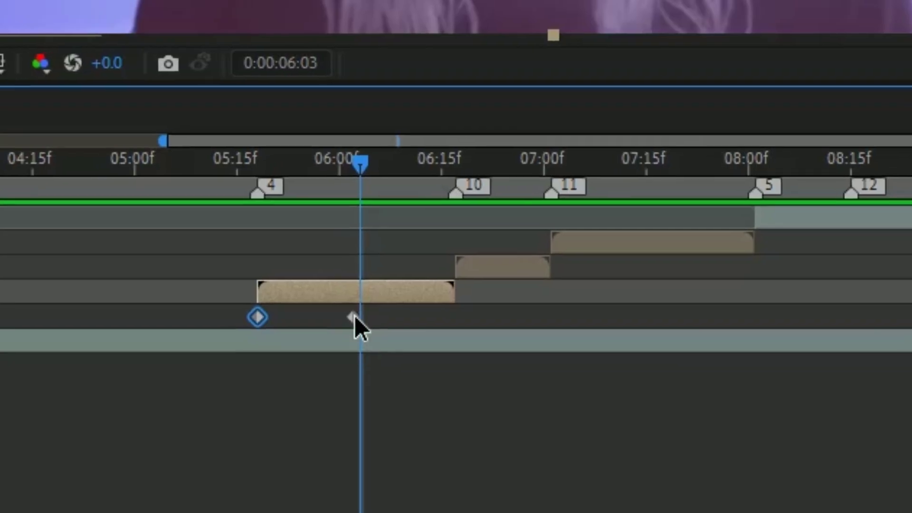
drag(425, 409, 449, 407)
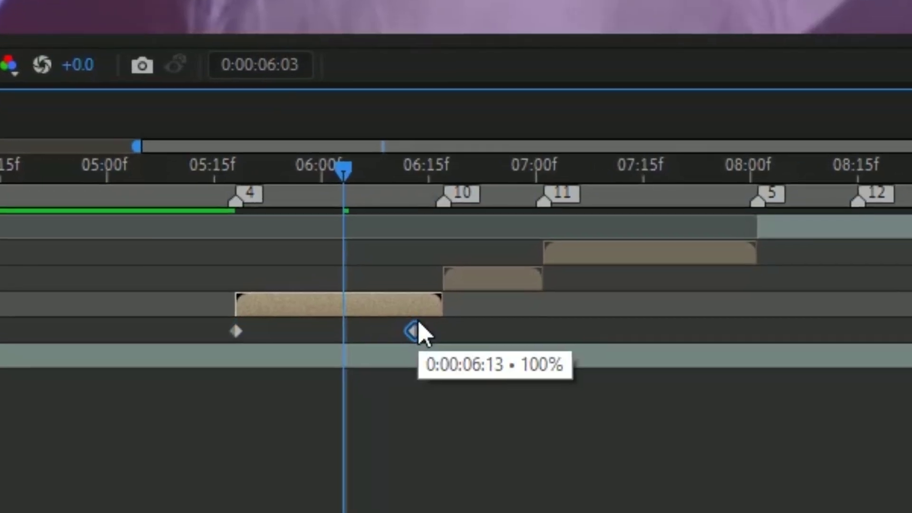
drag(418, 333, 418, 332)
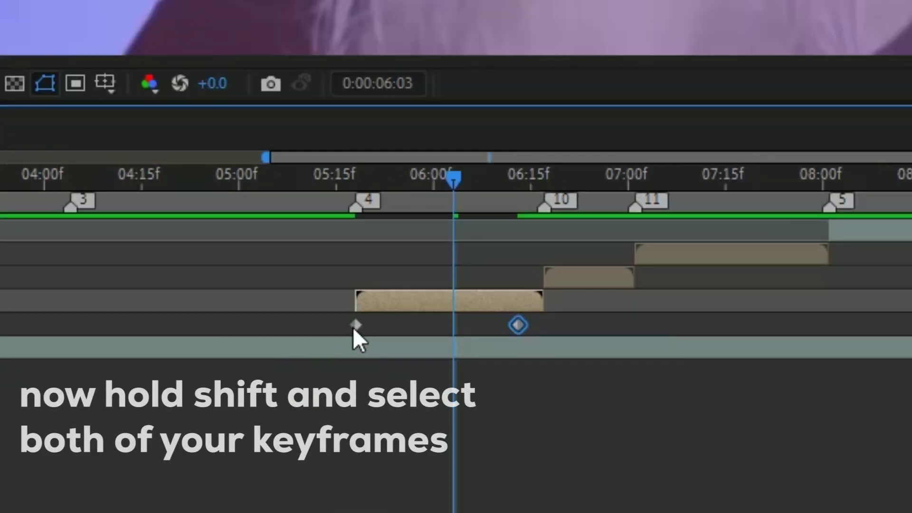
shift+click(356, 326)
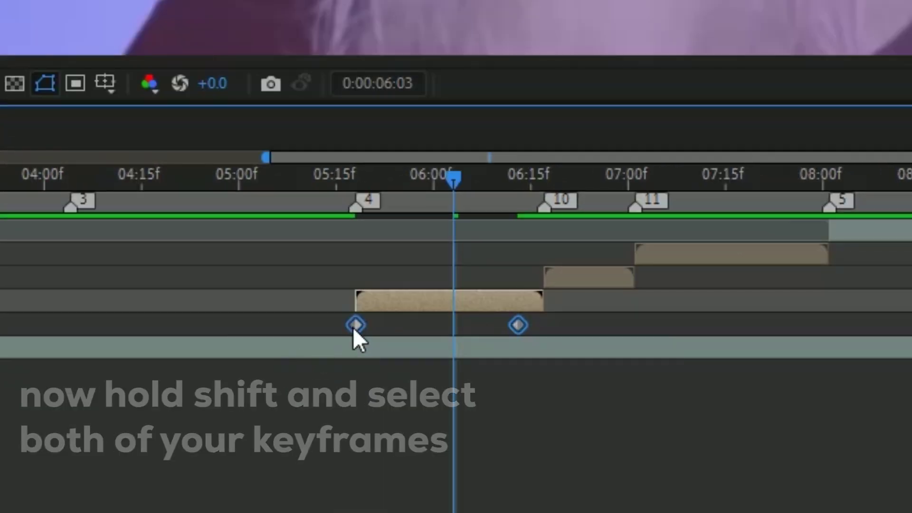
right_click(356, 325)
mouse_move(502, 307)
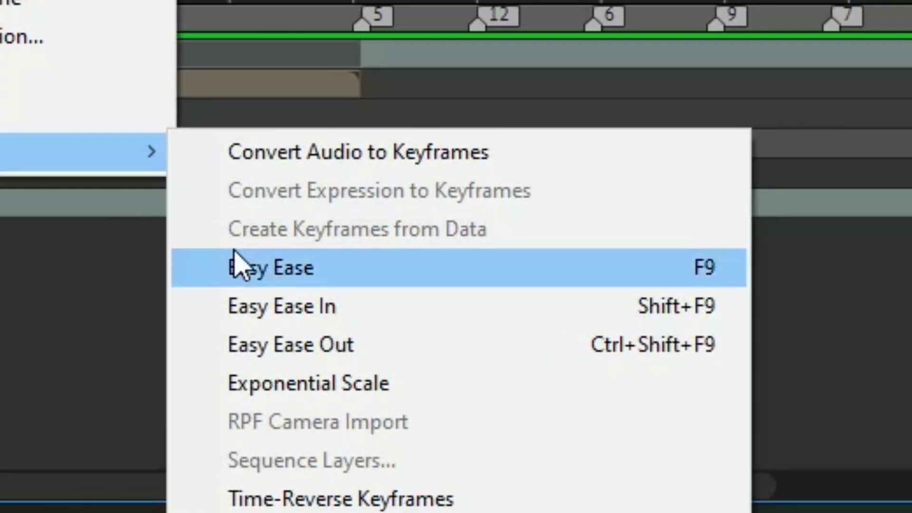
click(240, 260)
Reshape the Scale value curve so the zoom drops sharply from 200% to 100%
click(442, 268)
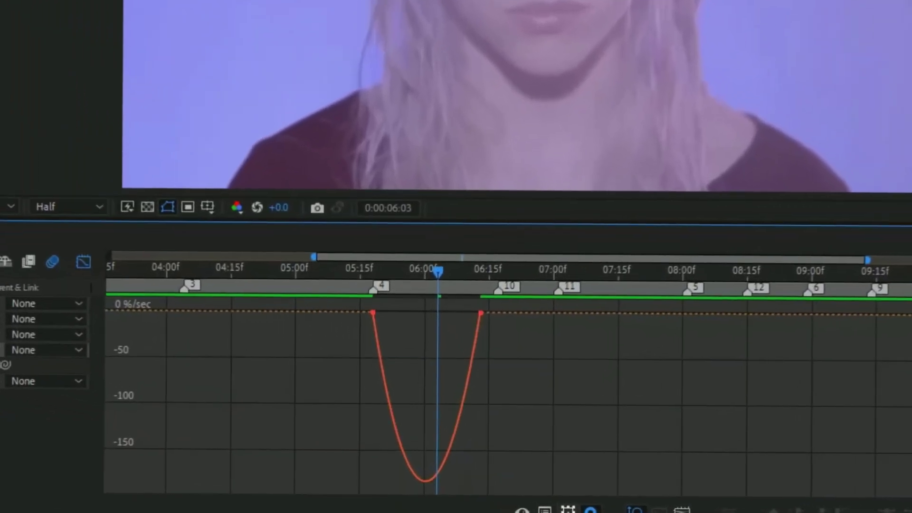
click(522, 511)
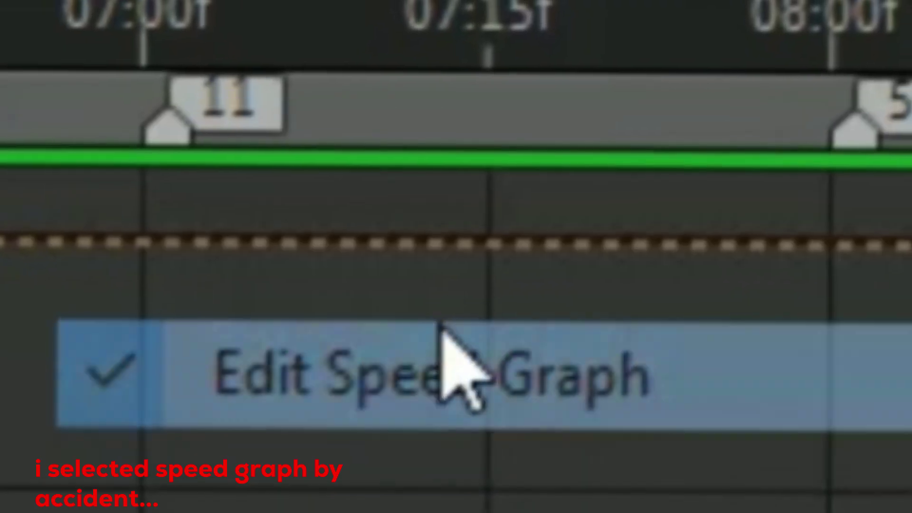
click(442, 332)
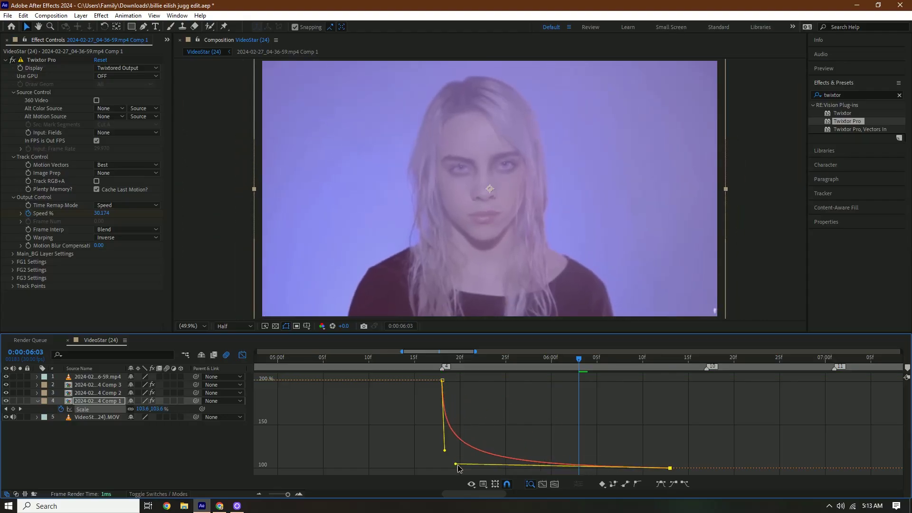
click(387, 359)
key(shift+F3)
click(514, 359)
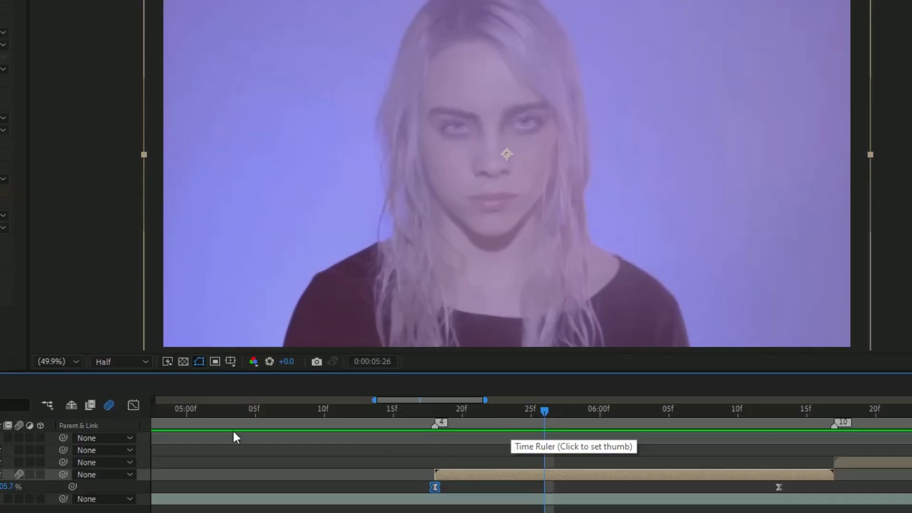
Inside the clip precomp, add an adjustment layer and apply CC Light Rays
right_click(83, 440)
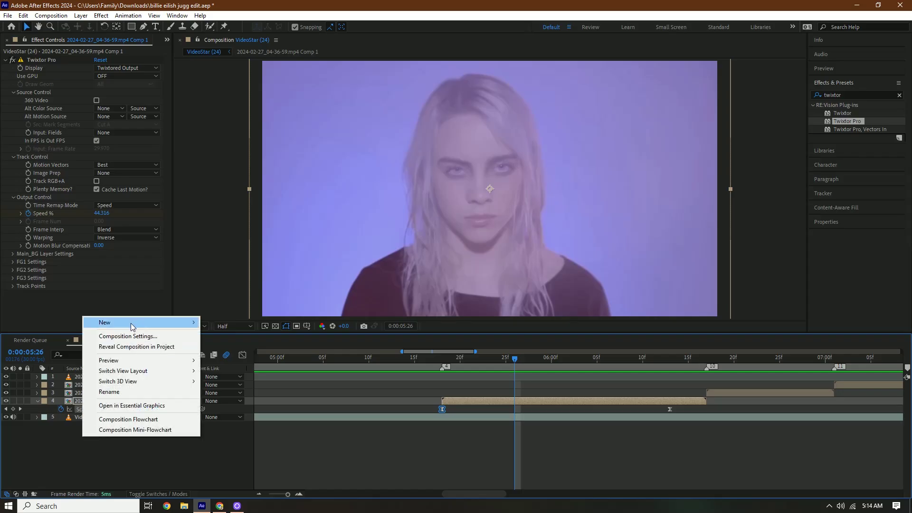
key(Escape)
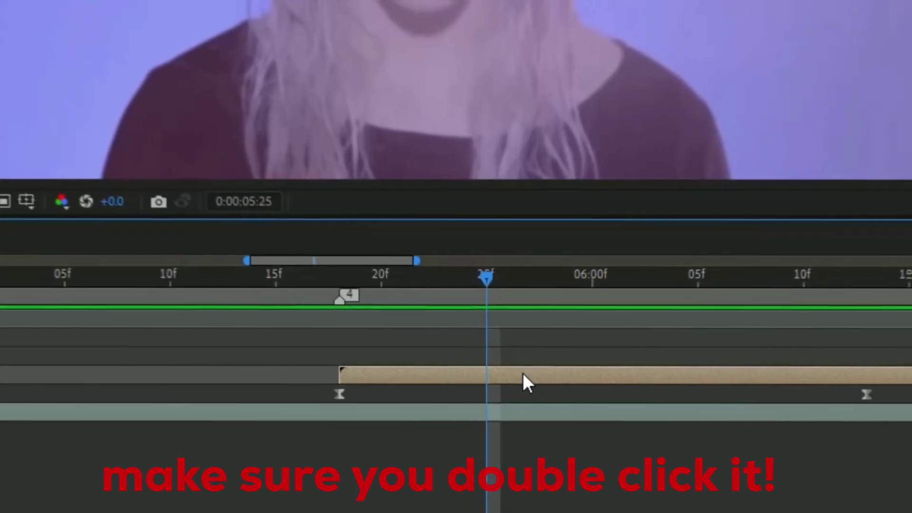
double_click(523, 401)
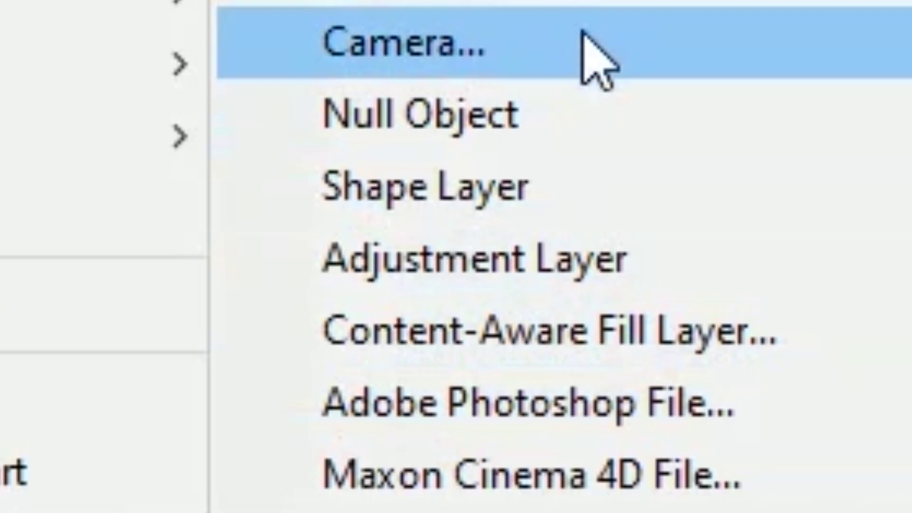
click(324, 376)
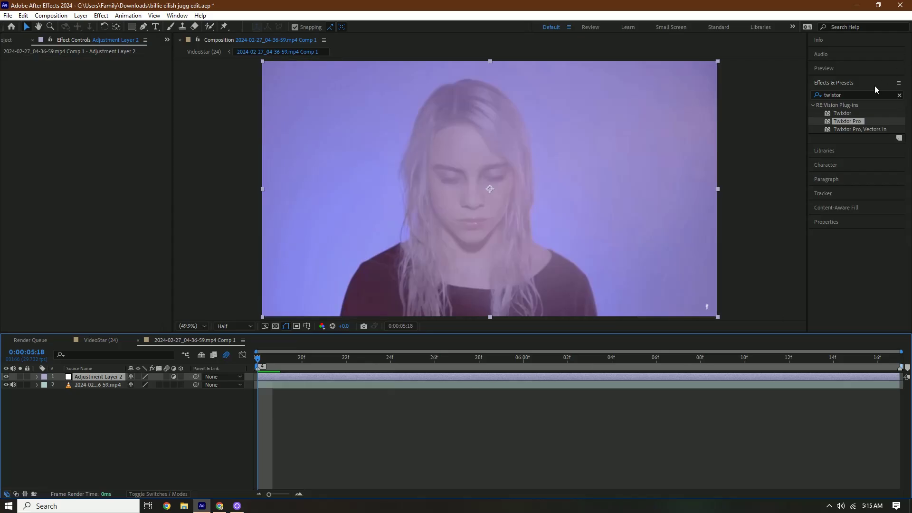
text(light )
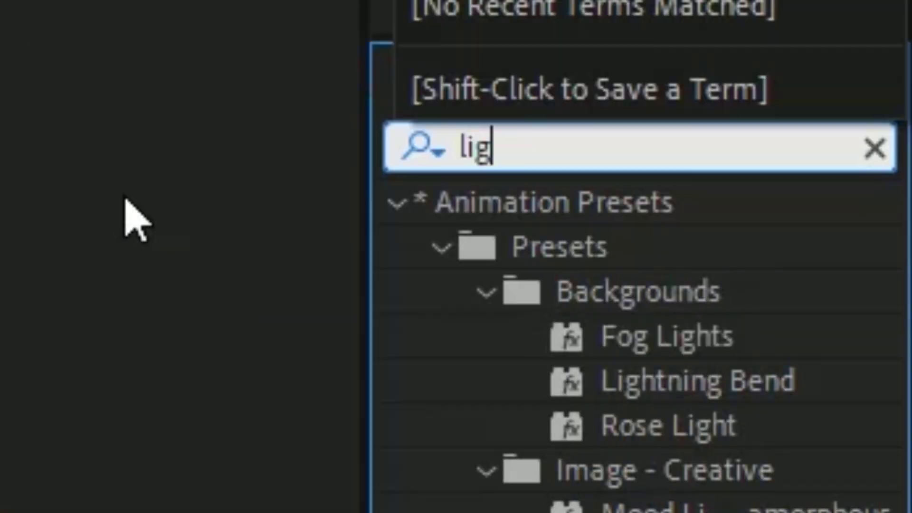
text(ra)
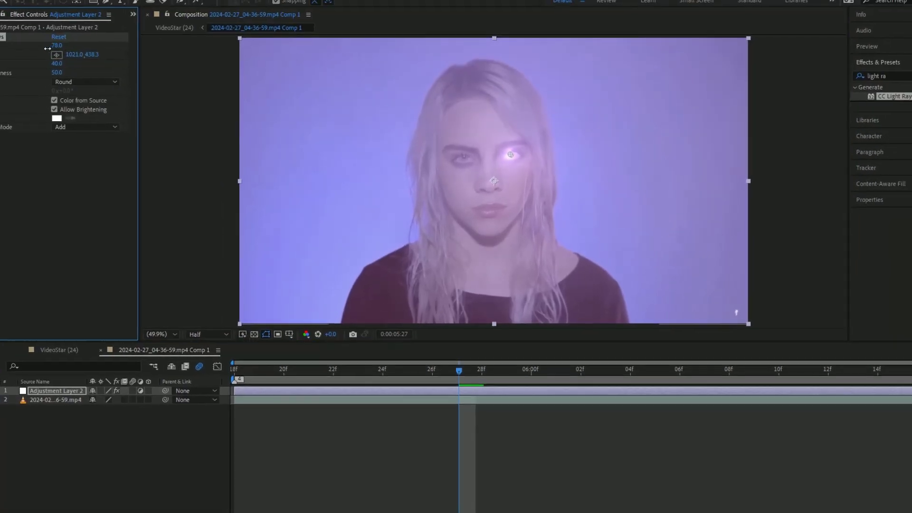
Lower the light rays Intensity and shrink the Radius from 246 to 167
drag(100, 68, 38, 57)
drag(509, 157, 509, 159)
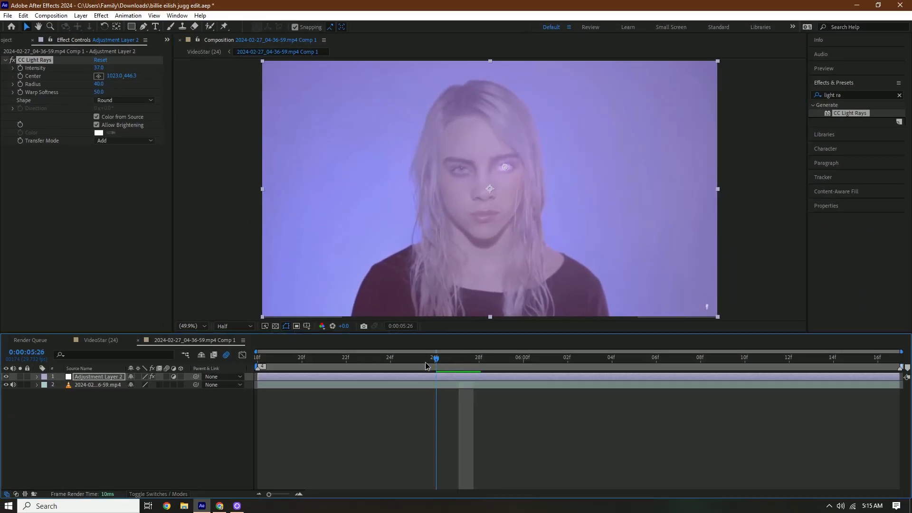
click(421, 363)
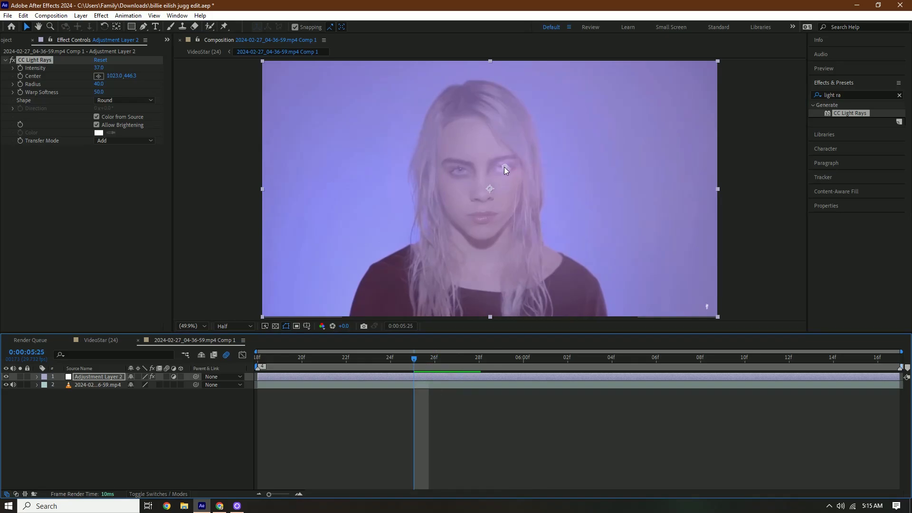
drag(504, 166, 499, 168)
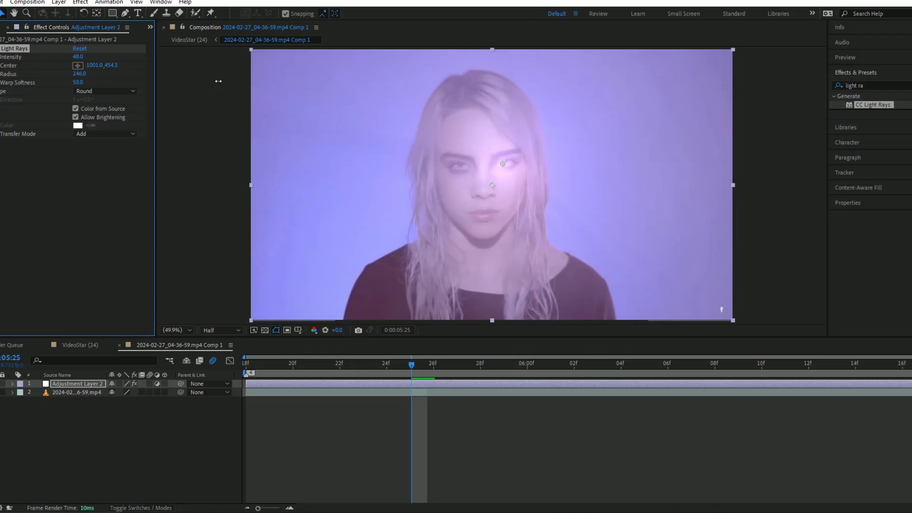
drag(218, 81, 167, 81)
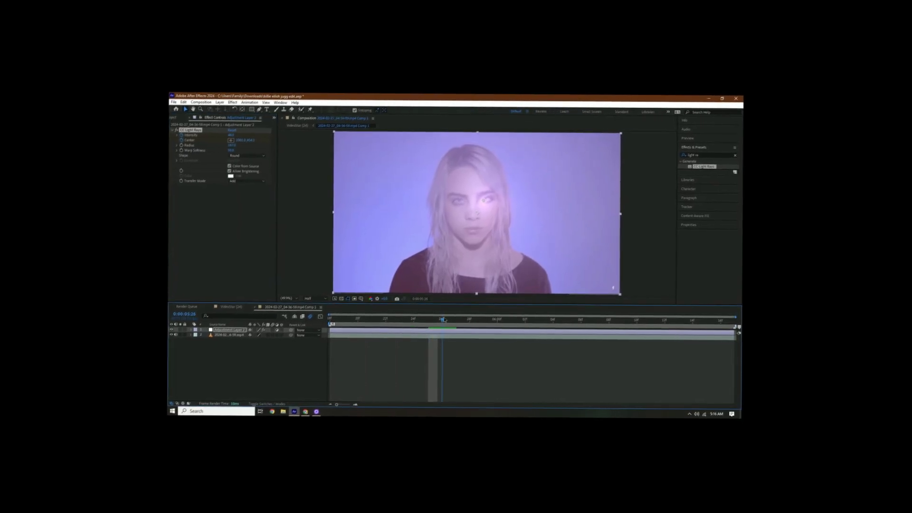
Keyframe the light rays Center to follow the eye from 05:28 onward, then preview
drag(462, 319, 465, 319)
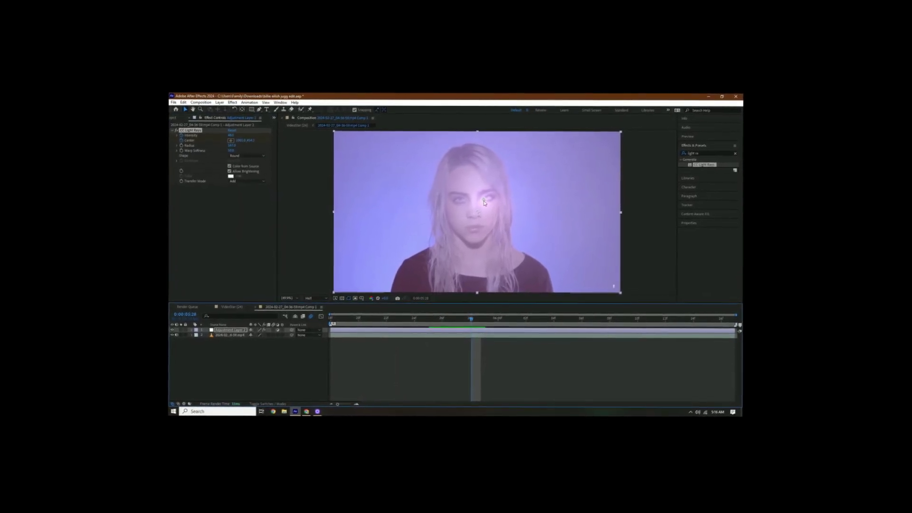
mouse_move(484, 199)
mouse_down()
mouse_move(474, 194)
mouse_move(487, 199)
mouse_up()
scroll(490, 202, up, 2)
click(510, 320)
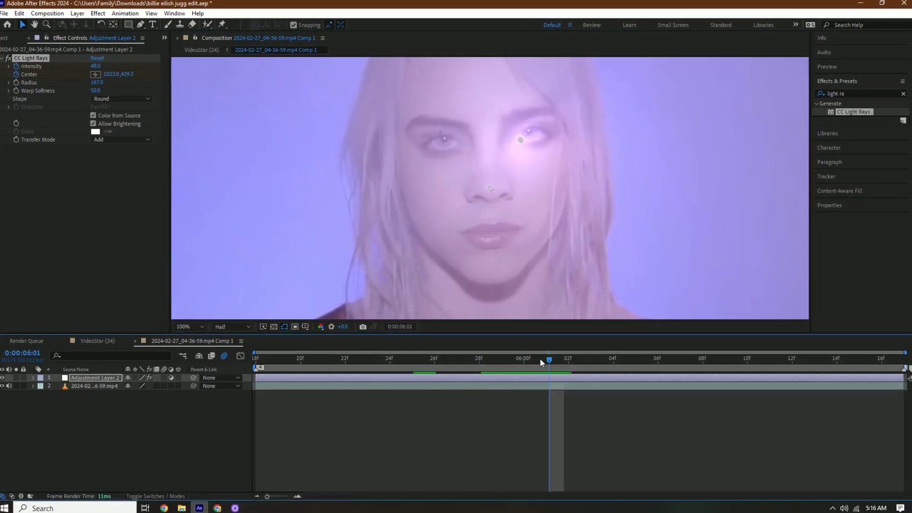
drag(529, 134, 535, 129)
click(615, 359)
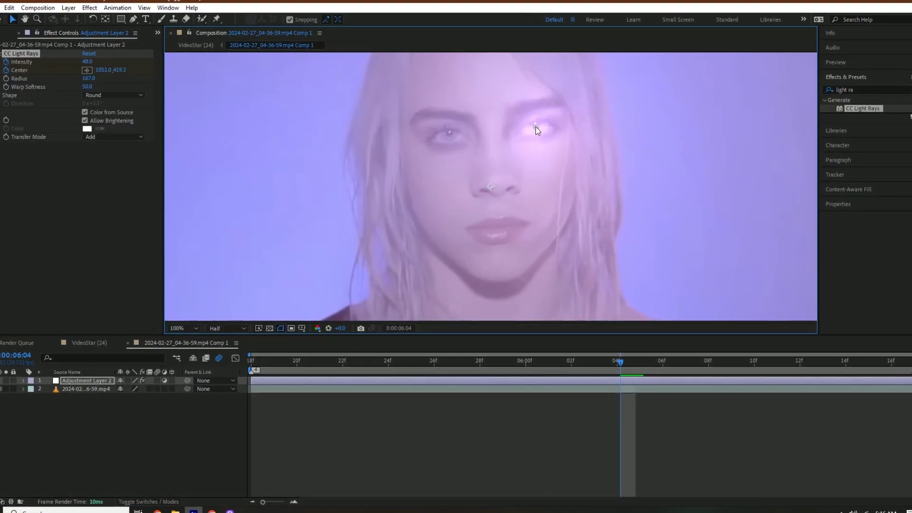
drag(615, 359, 712, 359)
drag(536, 127, 546, 116)
drag(714, 361, 779, 361)
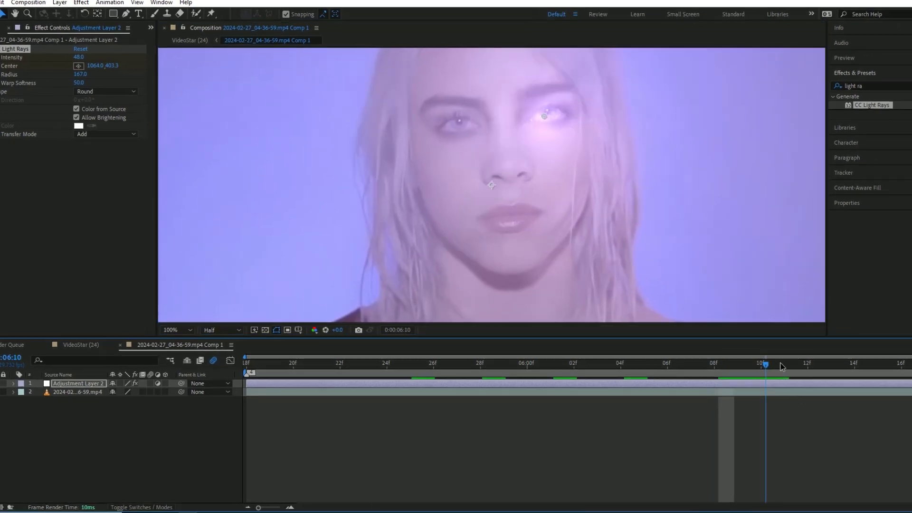
drag(546, 116, 552, 108)
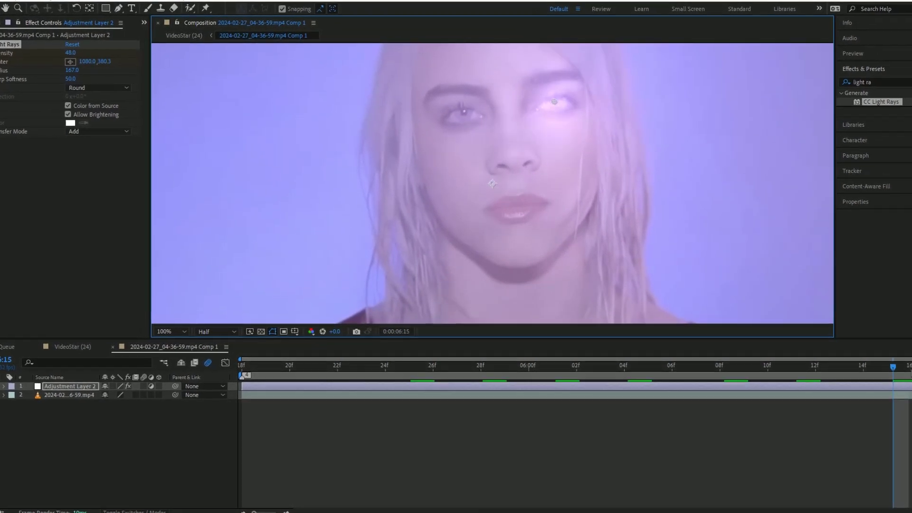
drag(801, 371, 139, 364)
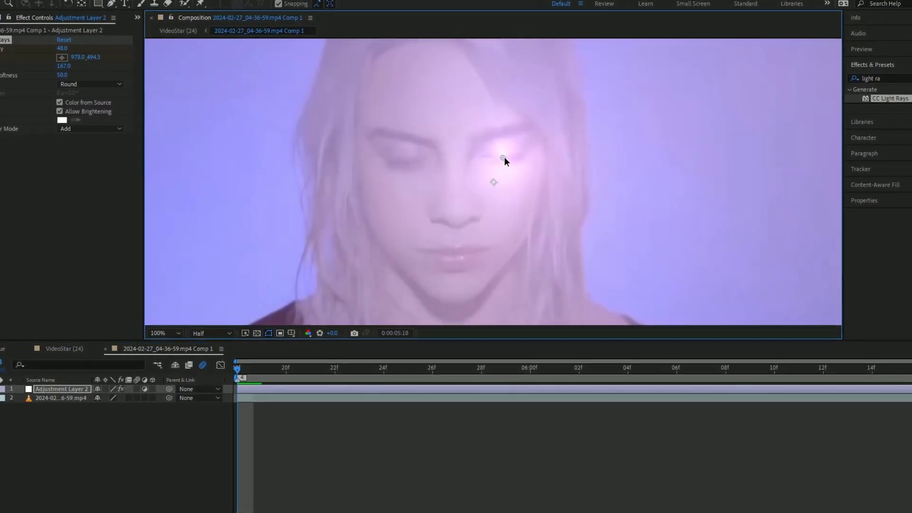
scroll(294, 224, down, 1)
key(space)
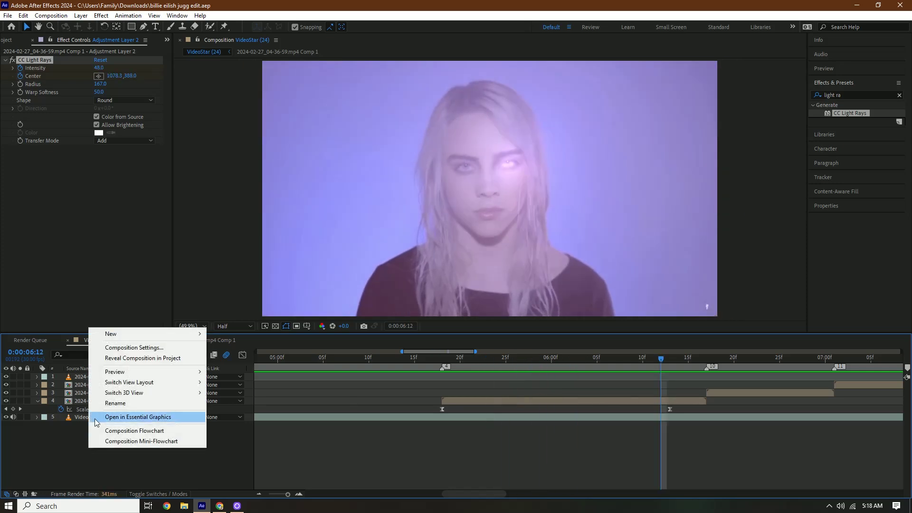
Add Null 1 above Comp 1, trimmed to run from 05:18 to Comp 1's end
mouse_move(127, 338)
click(228, 376)
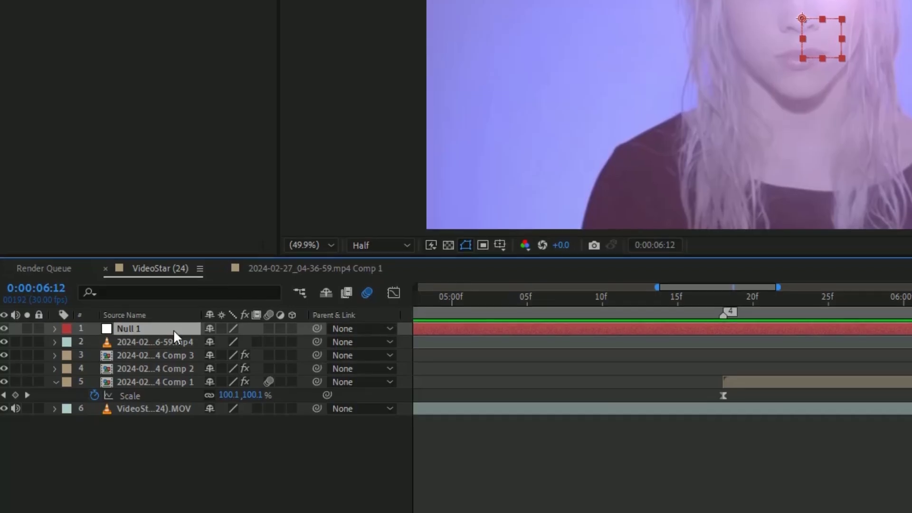
drag(112, 378, 110, 396)
drag(173, 354, 177, 373)
click(722, 297)
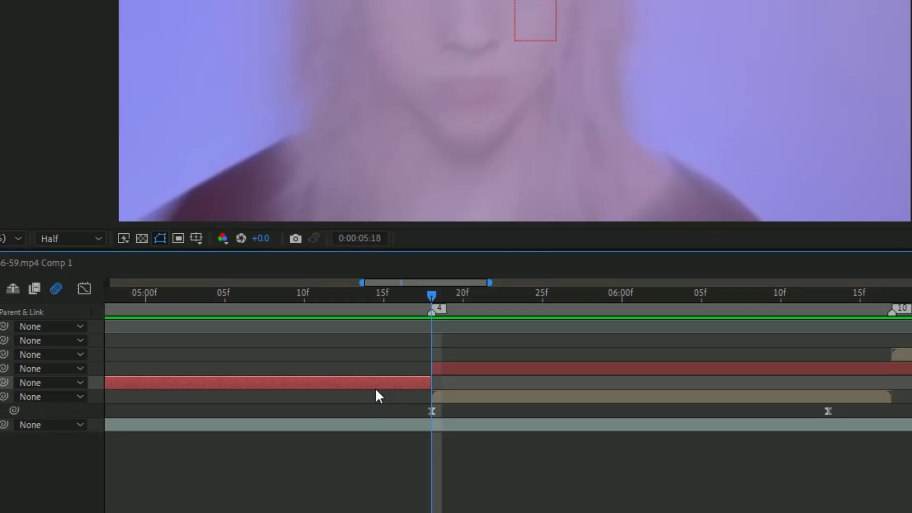
key(alt+[)
click(892, 292)
key(alt+])
Duplicate Null 1 and shift the copy above Comp 2 to match that clip
click(815, 307)
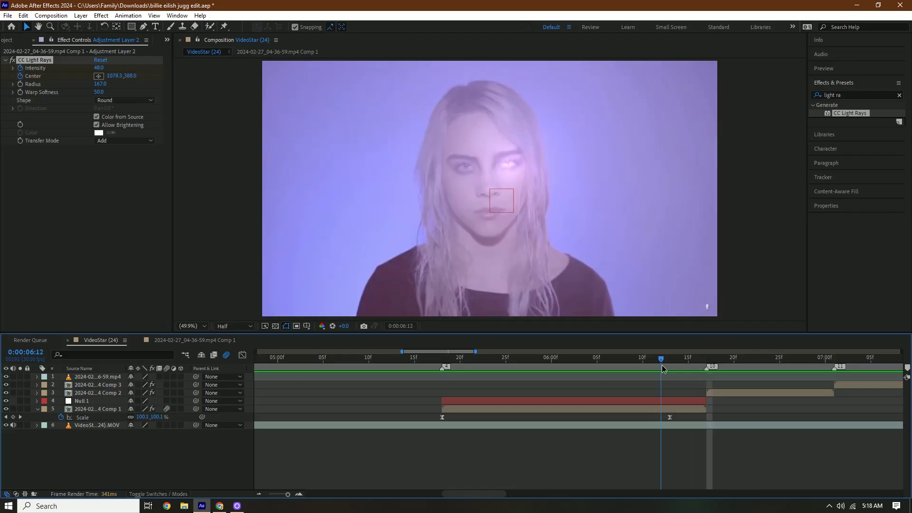
click(677, 398)
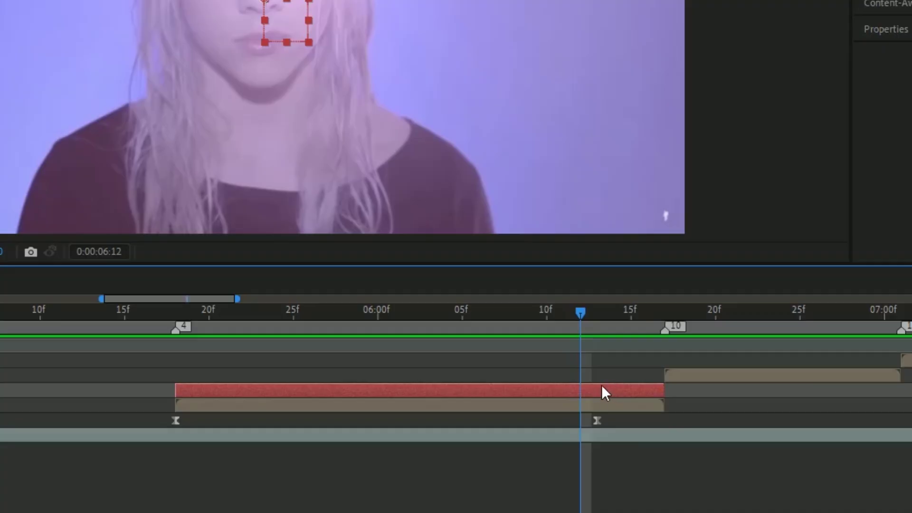
key(ctrl+d)
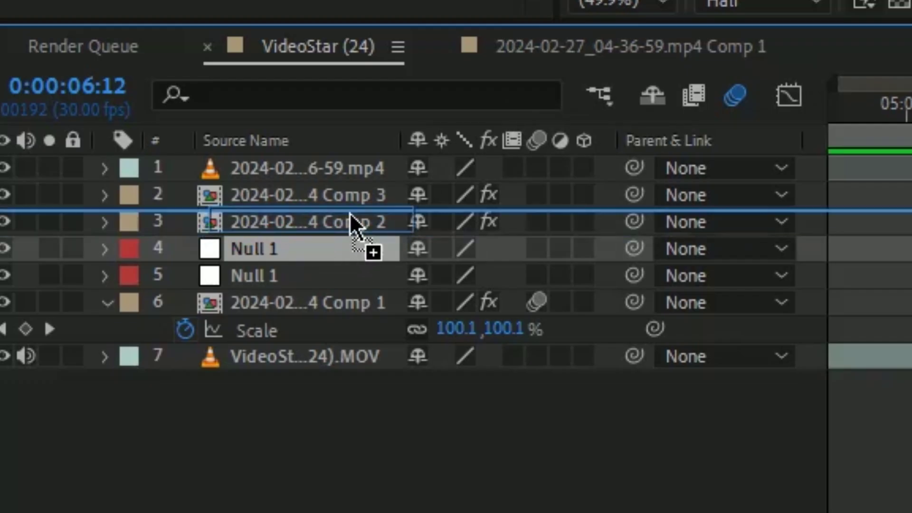
drag(350, 212, 349, 213)
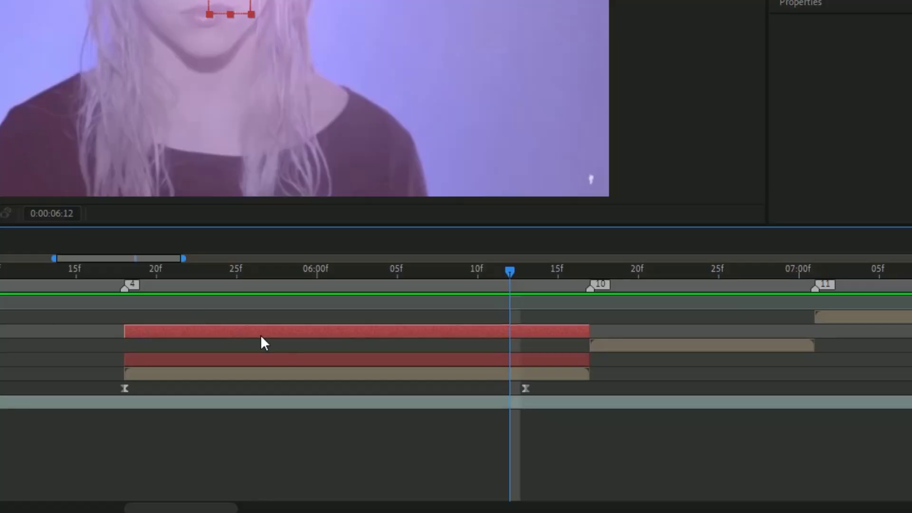
drag(636, 333, 656, 333)
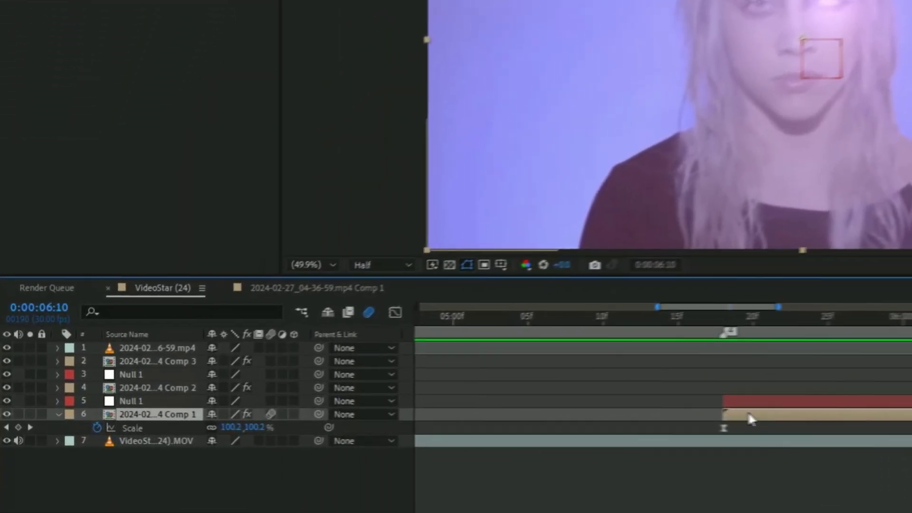
Parent layer 6's clip to layer 5's null and Comp 2 to layer 3's null
drag(318, 414, 179, 390)
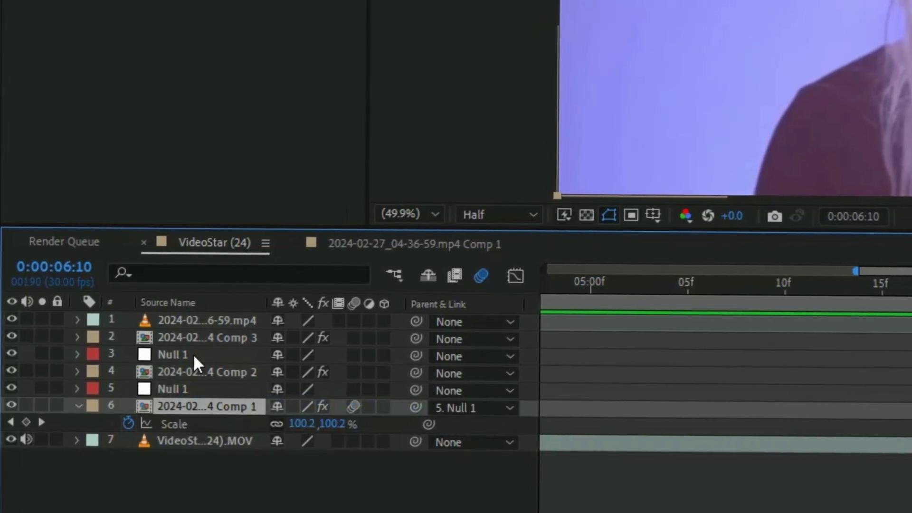
click(192, 372)
drag(417, 372, 227, 357)
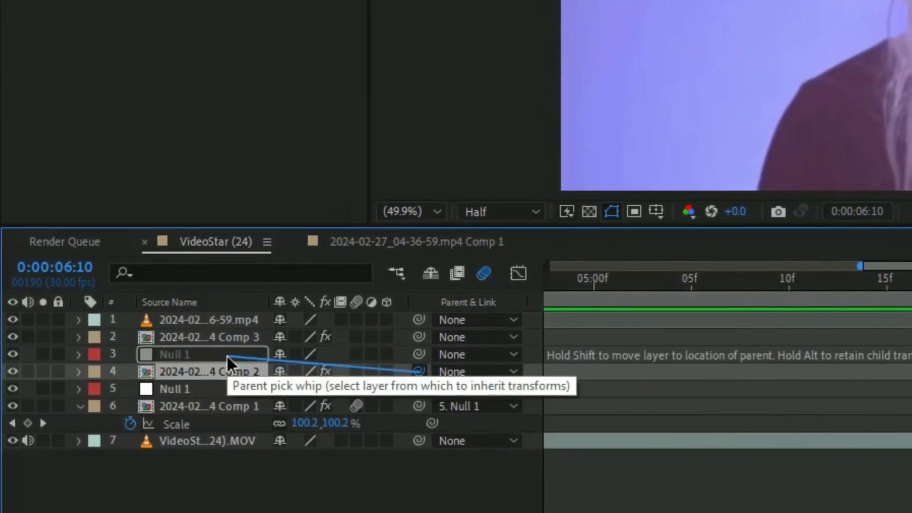
drag(227, 355, 226, 356)
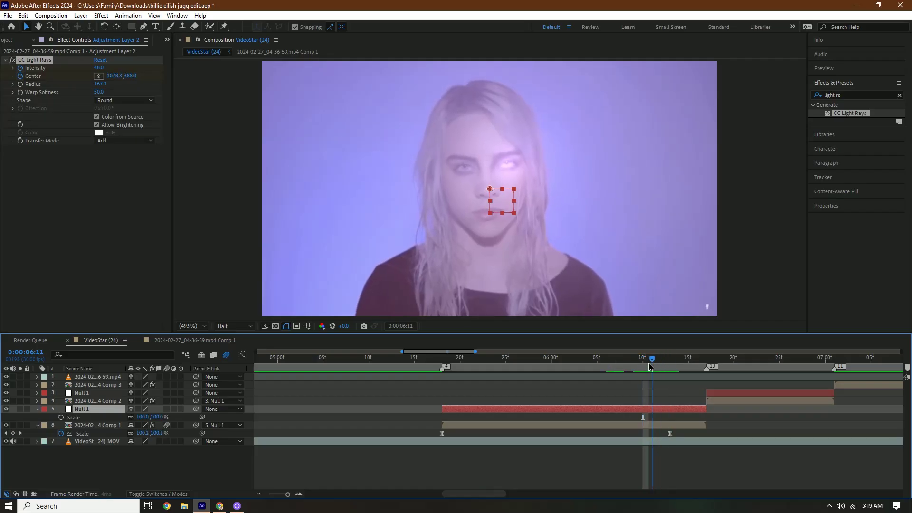
Keyframe Null 1's Scale from 06:07 to 06:16 zooming in, with Easy Ease
drag(593, 376, 616, 373)
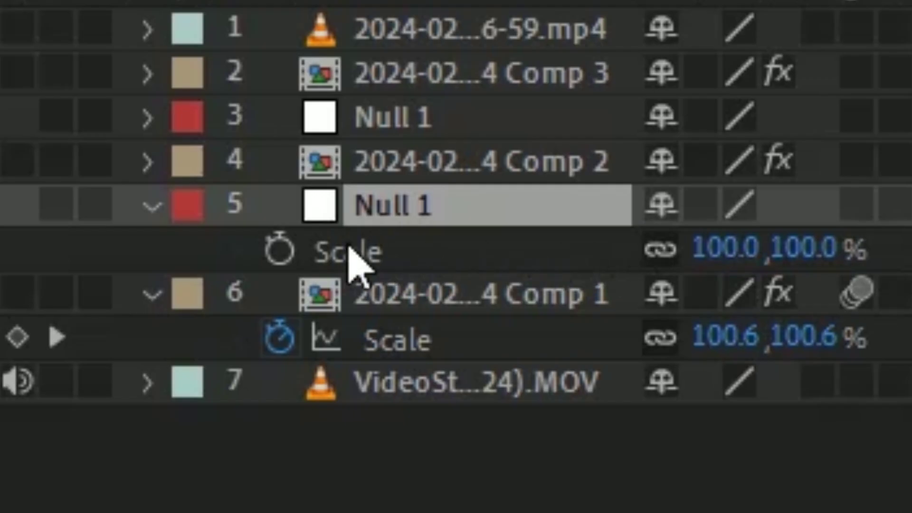
click(280, 248)
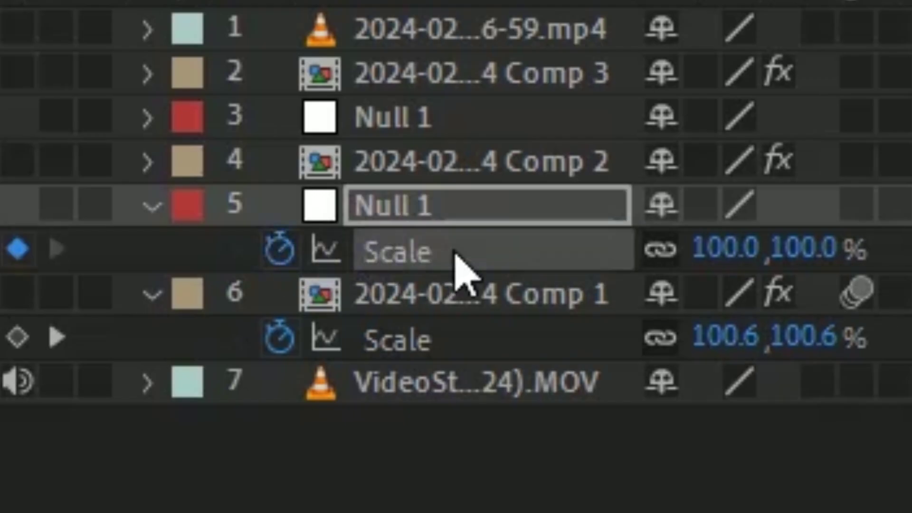
click(701, 364)
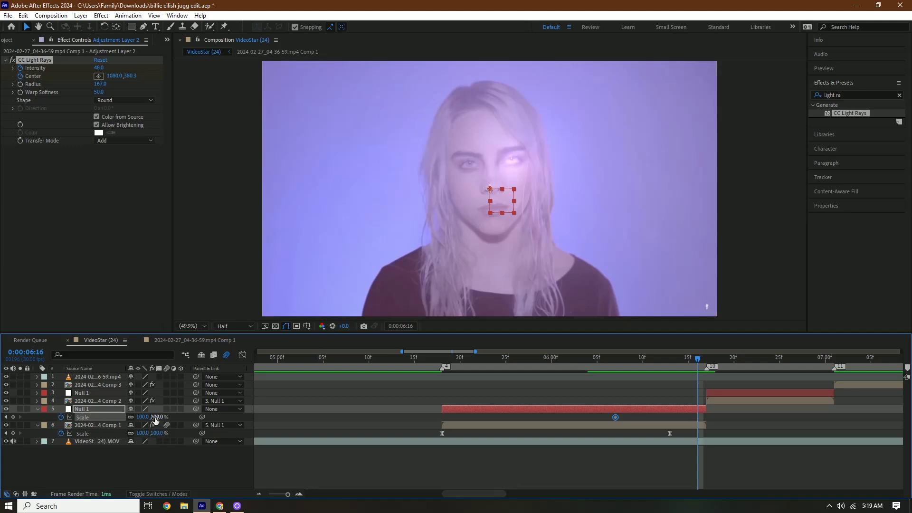
drag(158, 417, 160, 418)
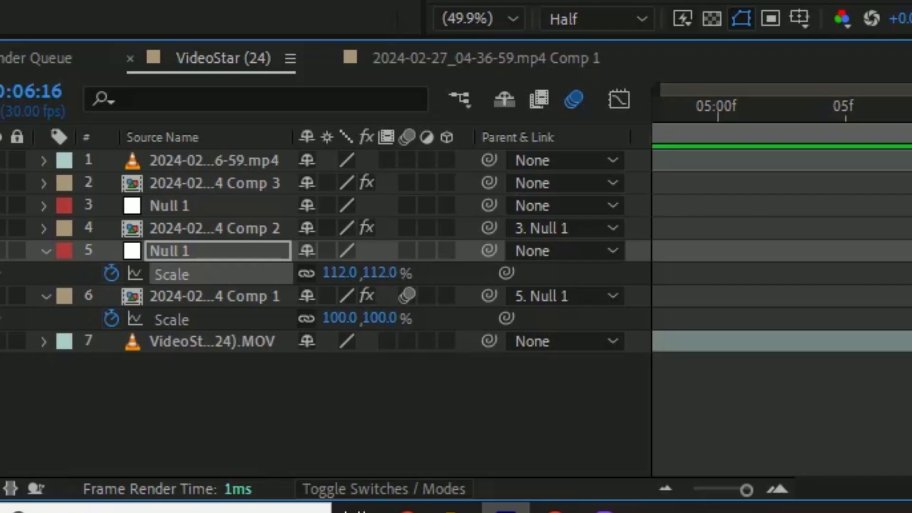
right_click(545, 346)
mouse_move(561, 343)
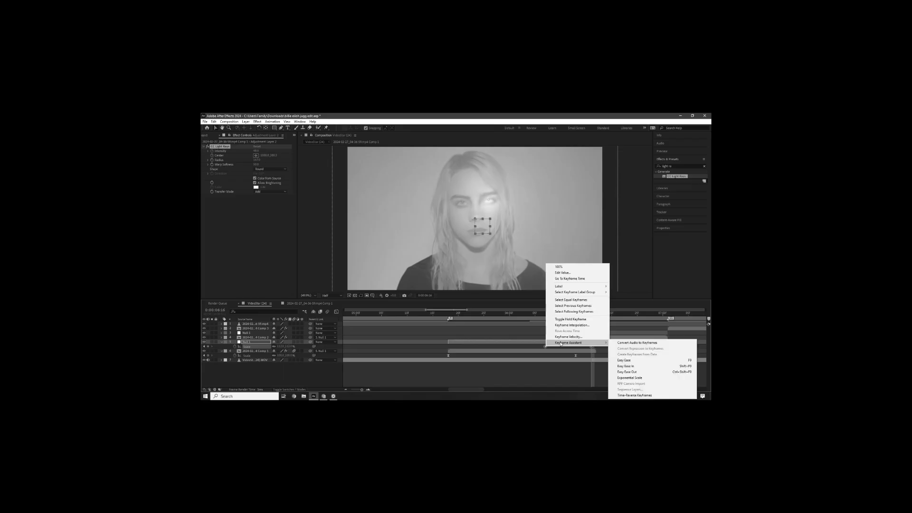
click(620, 361)
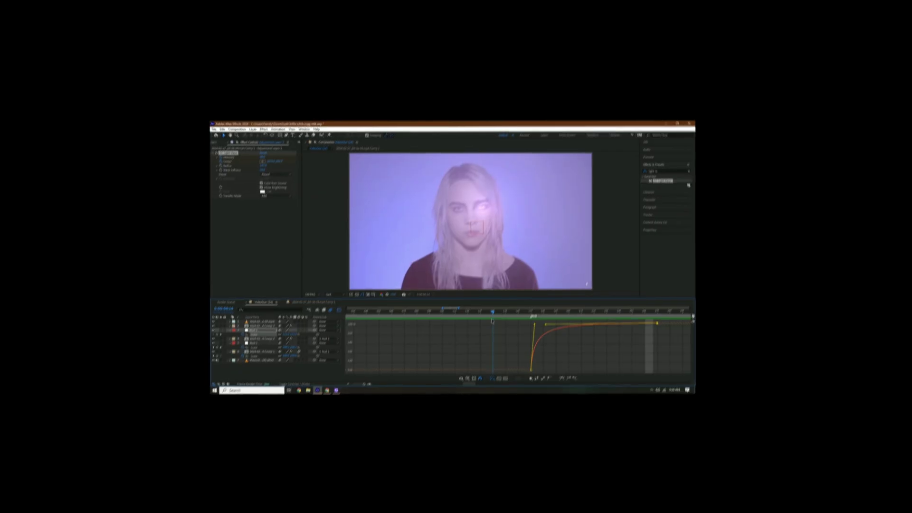
Move the final Scale keyframe from 17f back to 16f
drag(492, 321, 526, 317)
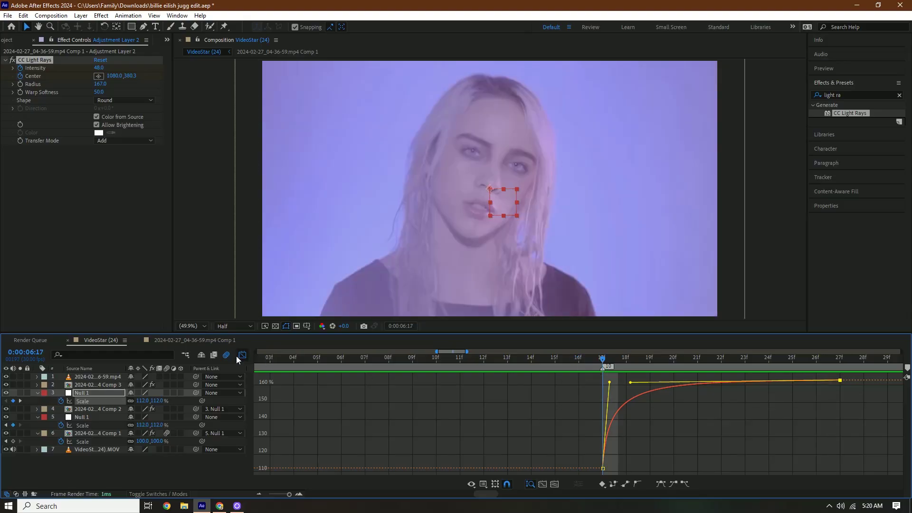
click(239, 357)
drag(603, 404, 585, 406)
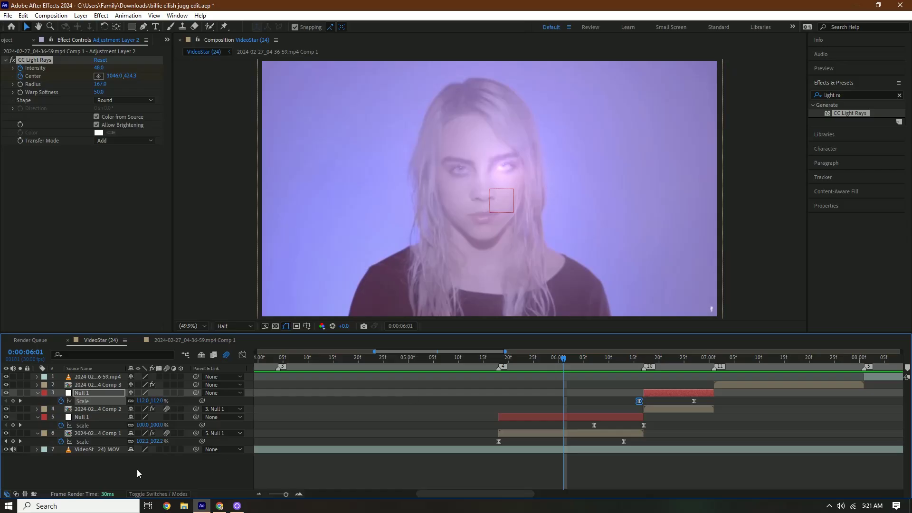
right_click(134, 467)
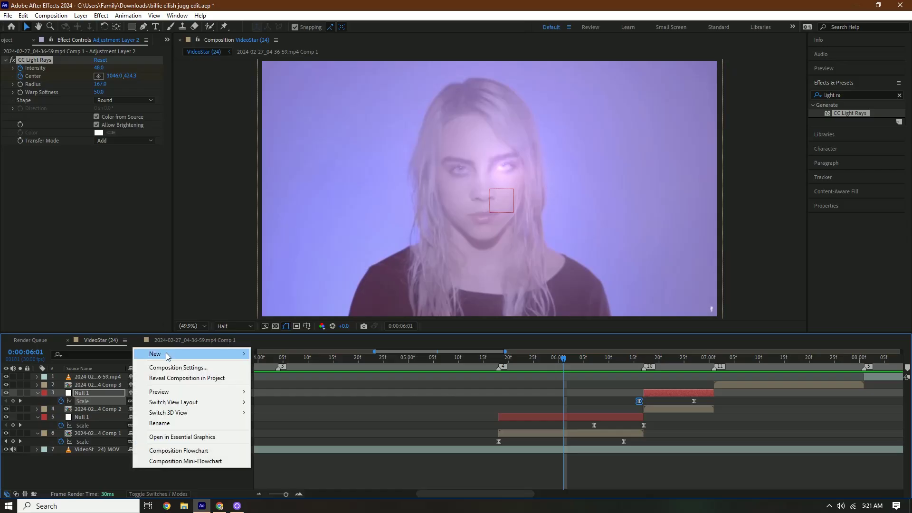
Add a new black solid layer with default settings
mouse_move(168, 357)
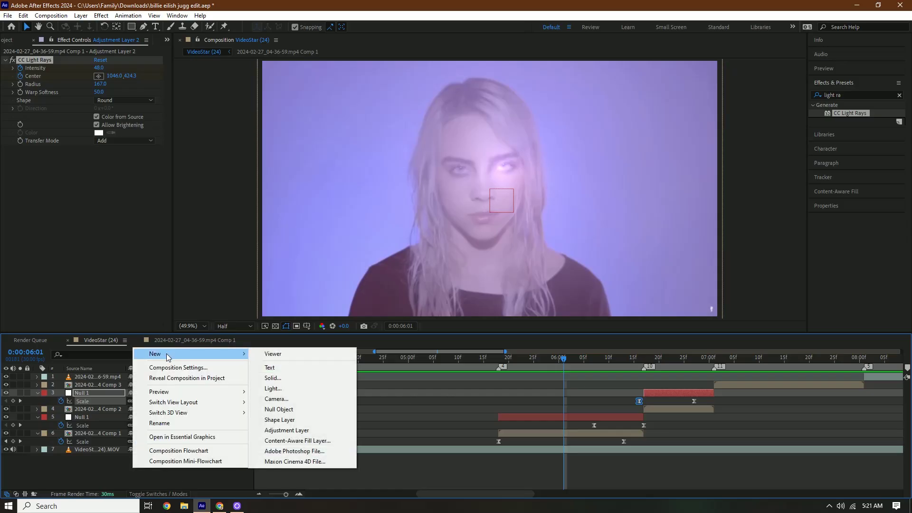
click(272, 379)
key(Return)
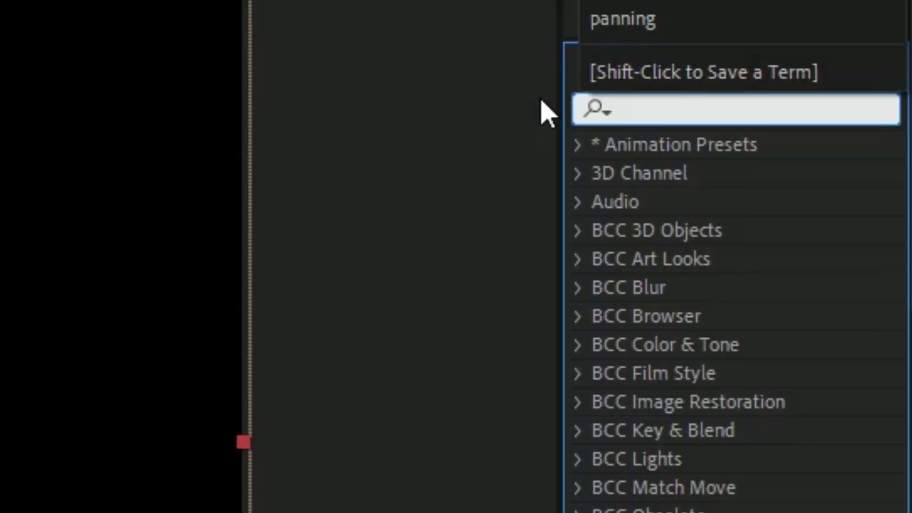
Apply CC Jaws to Black Solid 1
text(cc jaw)
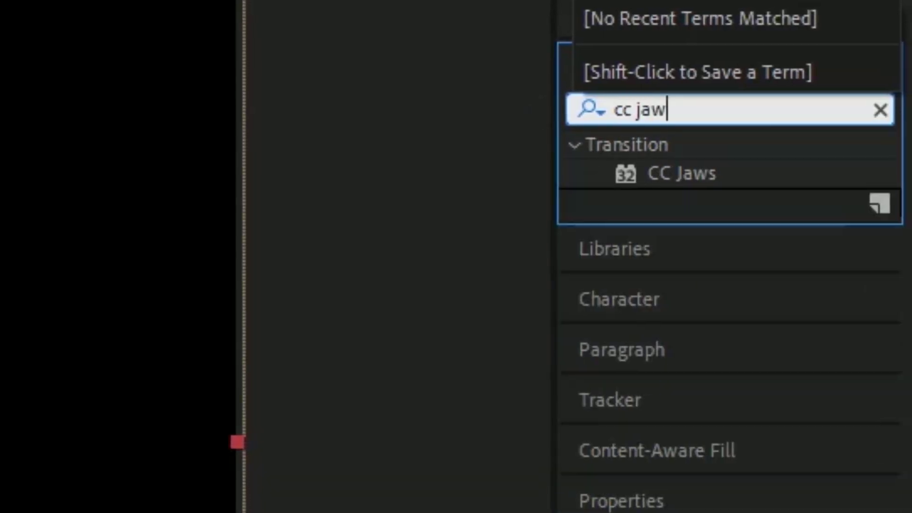
drag(682, 174, 566, 318)
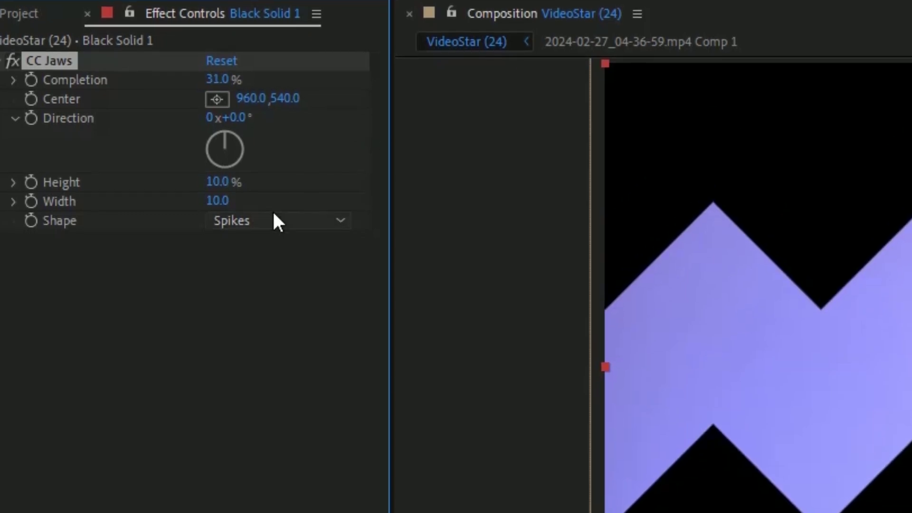
click(277, 221)
Set CC Jaws to Block shape with 0% Height and Completion at 100%
click(278, 289)
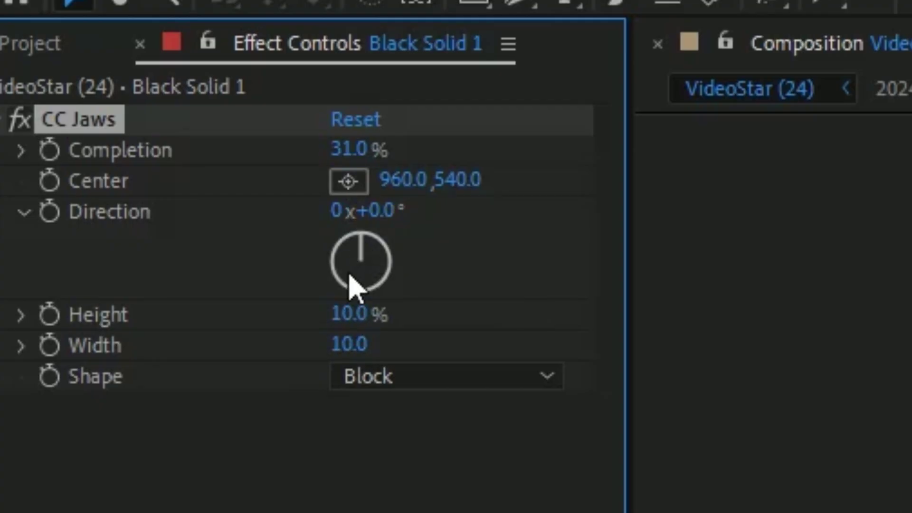
drag(339, 314, 286, 315)
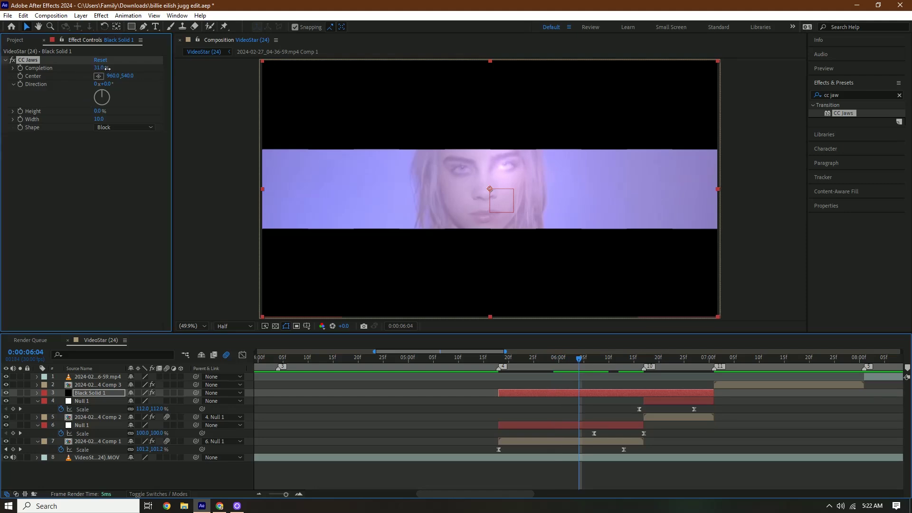
drag(107, 68, 246, 160)
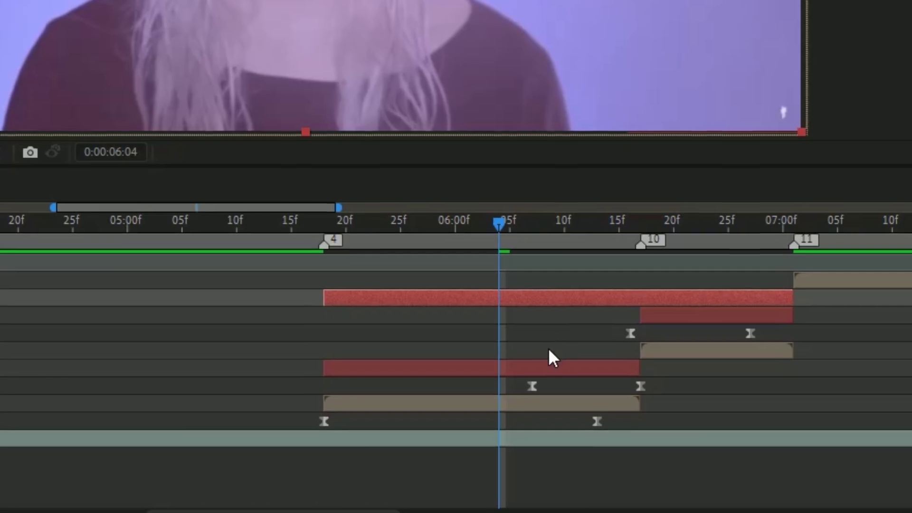
Animate Completion to 65% at 06:28 with eased keyframes and stronger influence
drag(580, 357, 611, 362)
drag(557, 227, 724, 209)
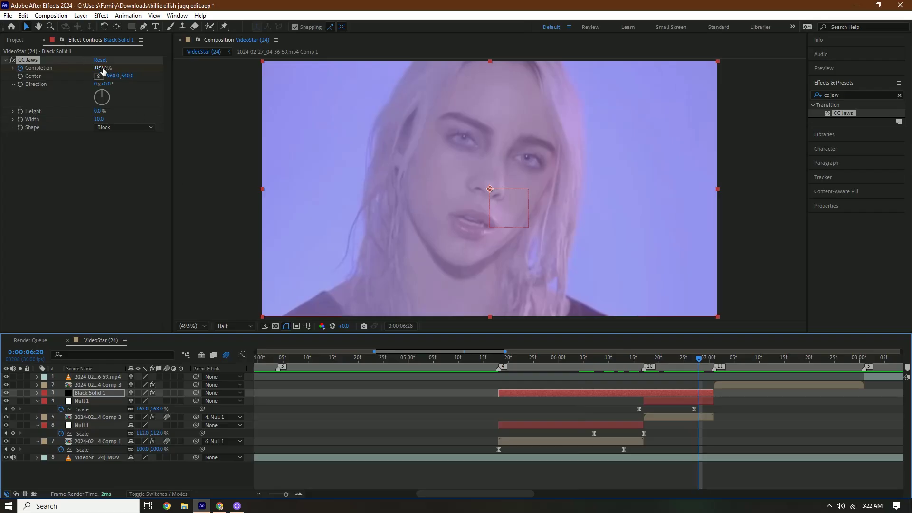
drag(103, 71, 88, 69)
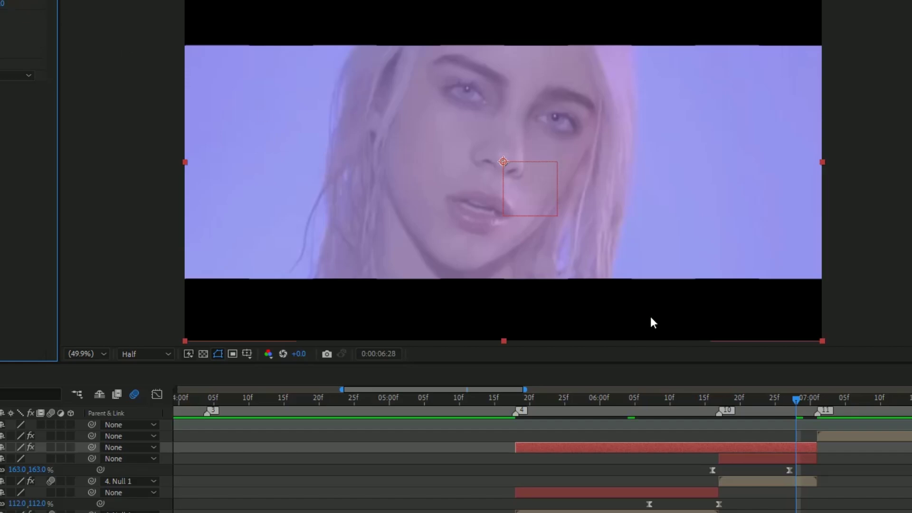
right_click(628, 483)
mouse_move(684, 470)
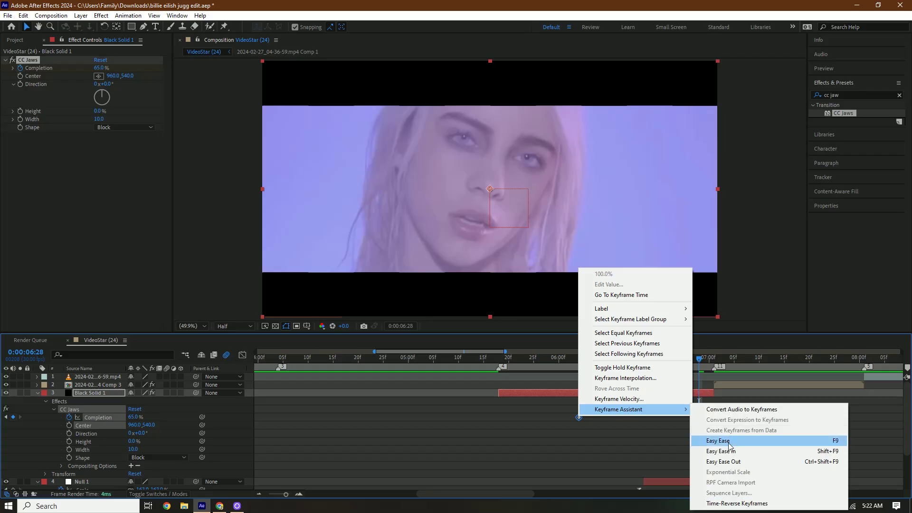
click(729, 441)
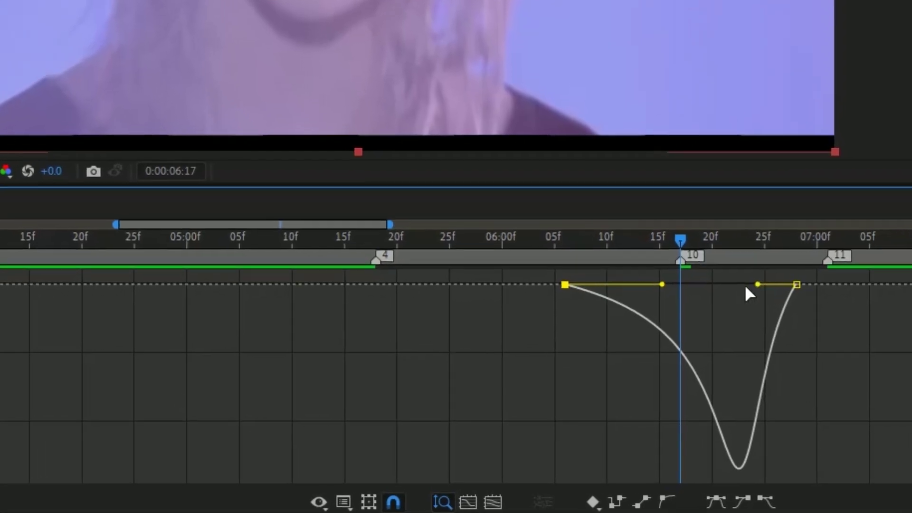
drag(758, 284, 697, 284)
click(260, 254)
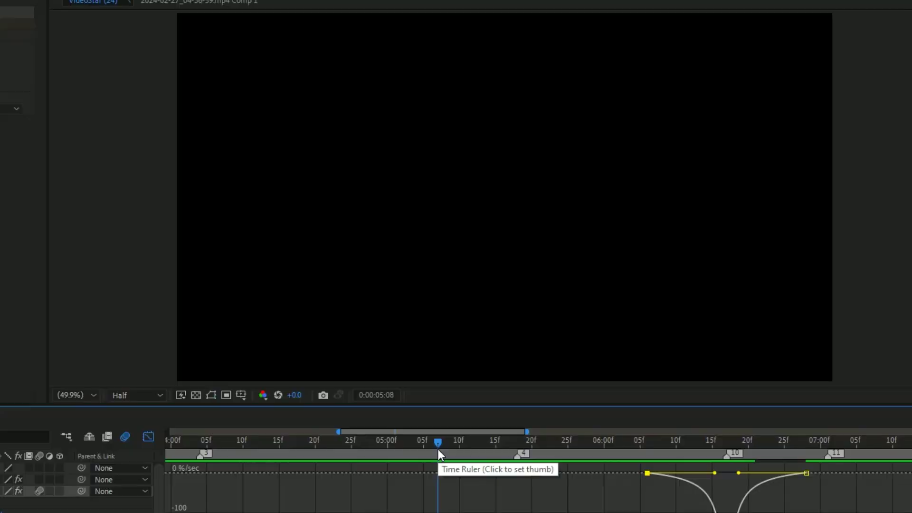